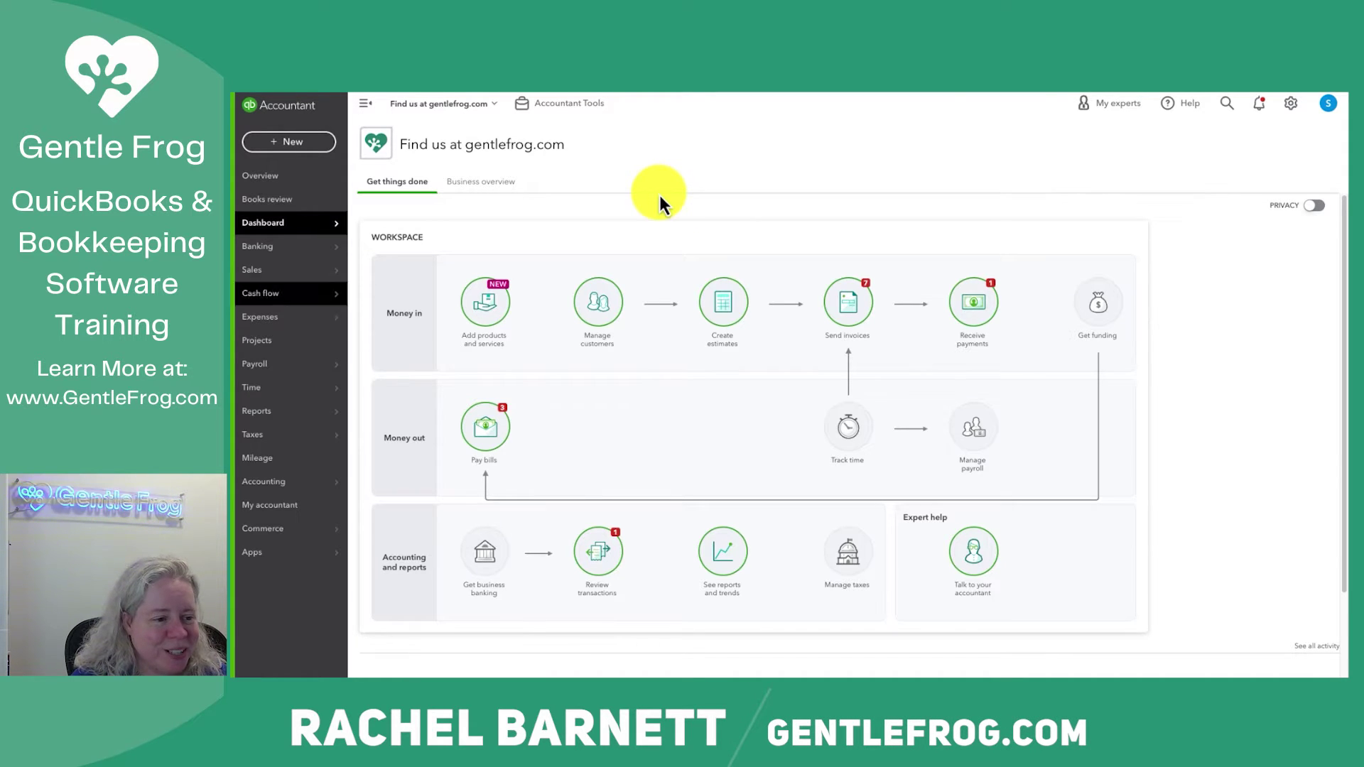
# In the customer list, tick A Customer, a second customer and Amy's Bird Sanctuary, then open Batch actions.
pyautogui.moveTo(291, 294)
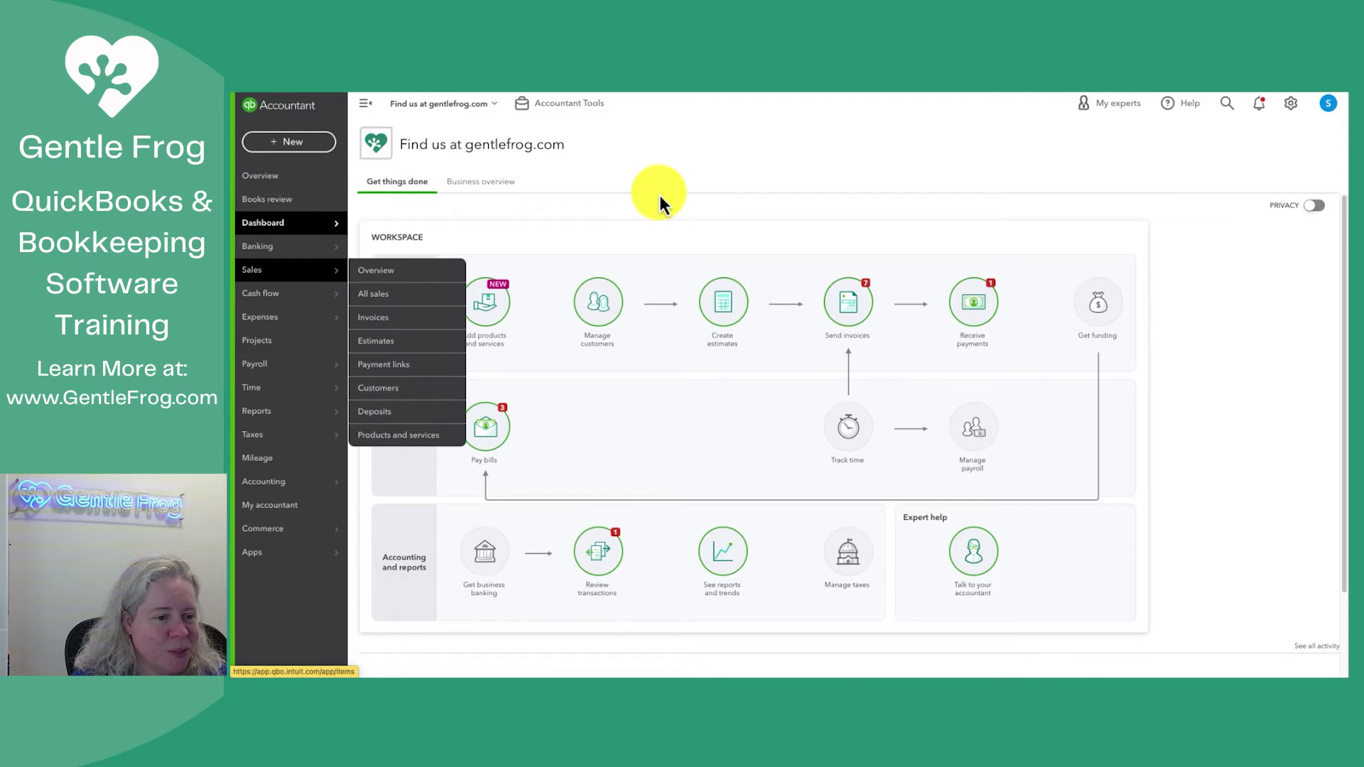
pyautogui.click(389, 387)
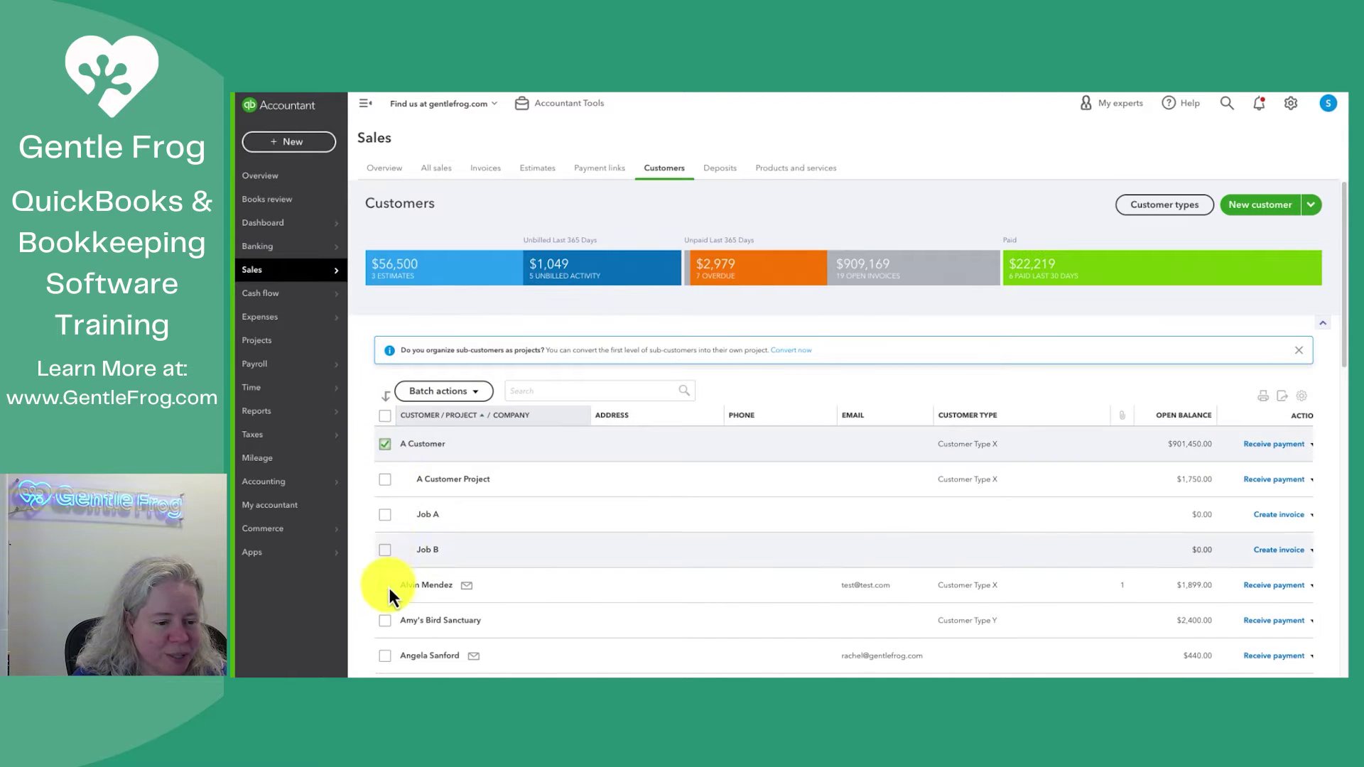
pyautogui.click(384, 585)
pyautogui.click(384, 620)
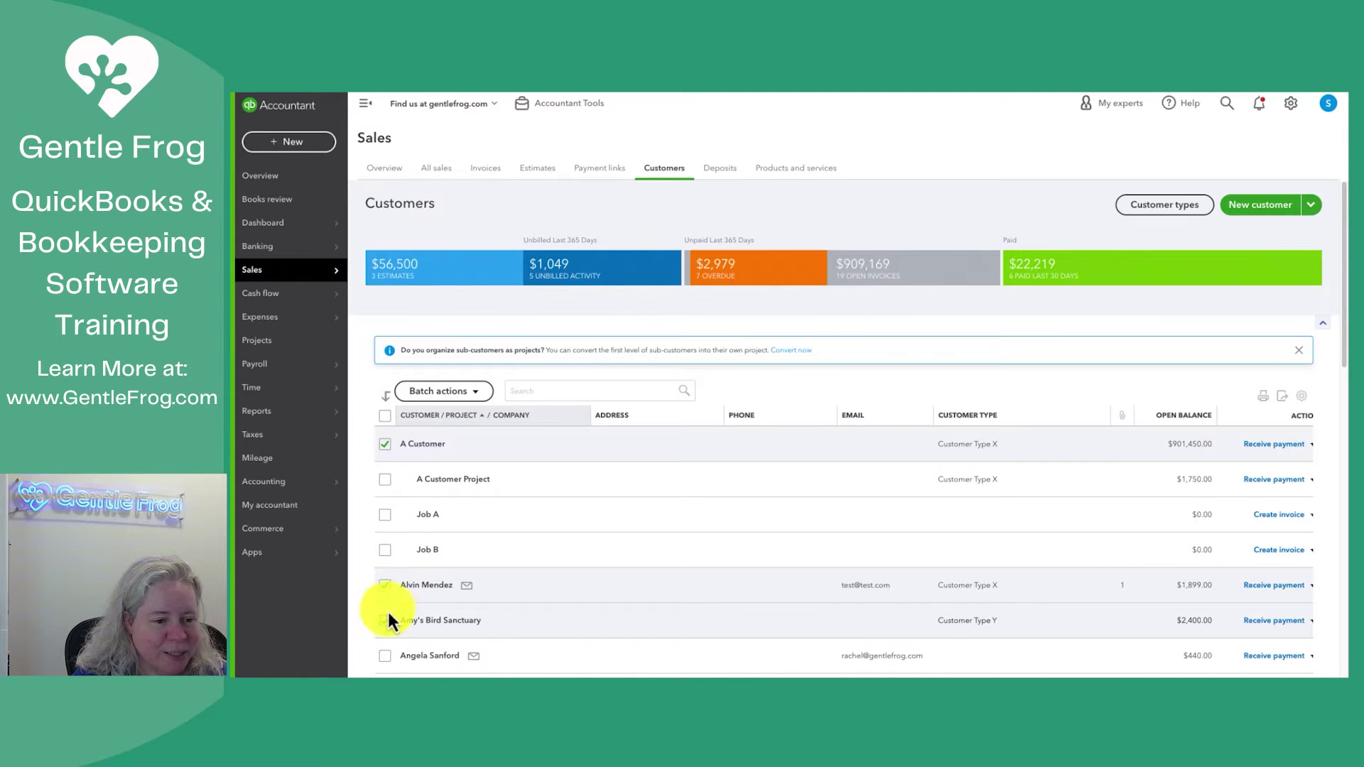
pyautogui.click(470, 392)
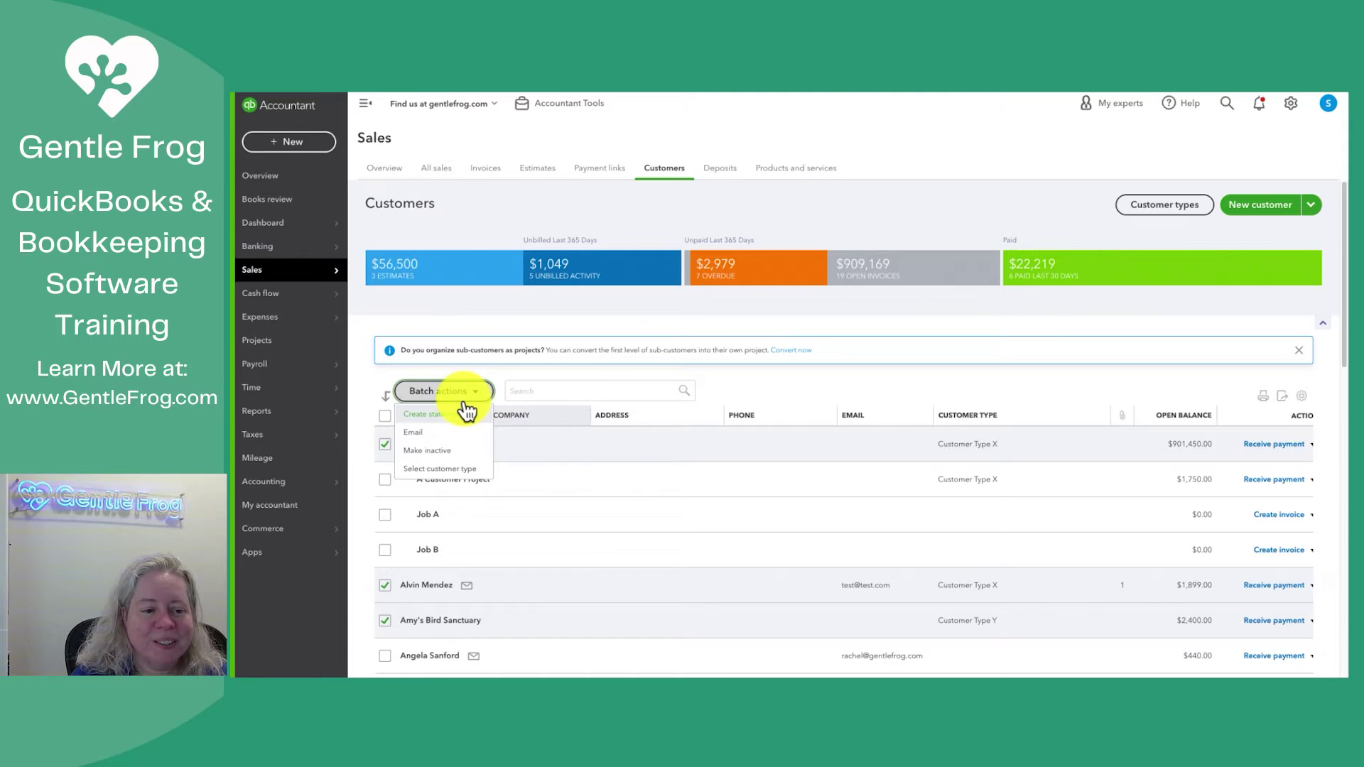
pyautogui.click(466, 395)
pyautogui.click(471, 397)
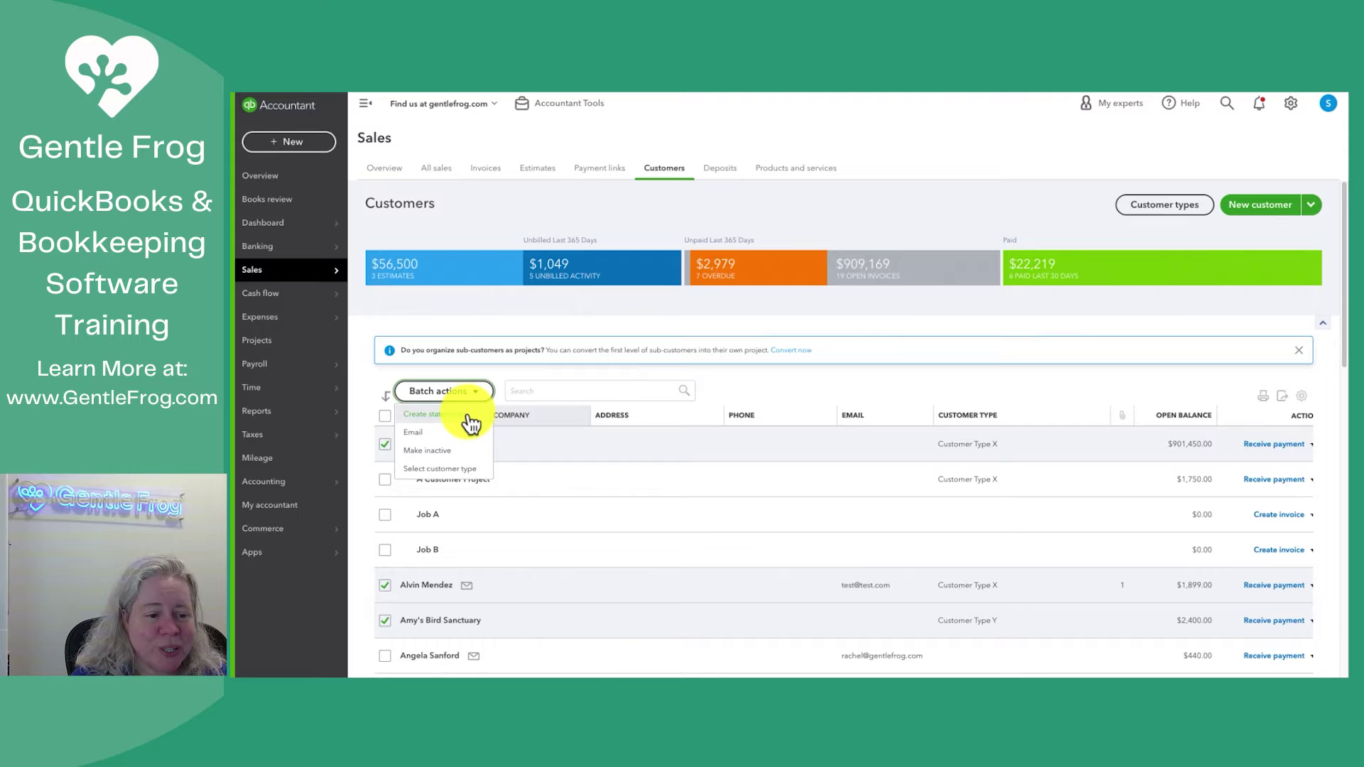
# Create Balance Forward statements for 01/01/2022–04/04/2023 and list all three customers with statements.
pyautogui.click(471, 416)
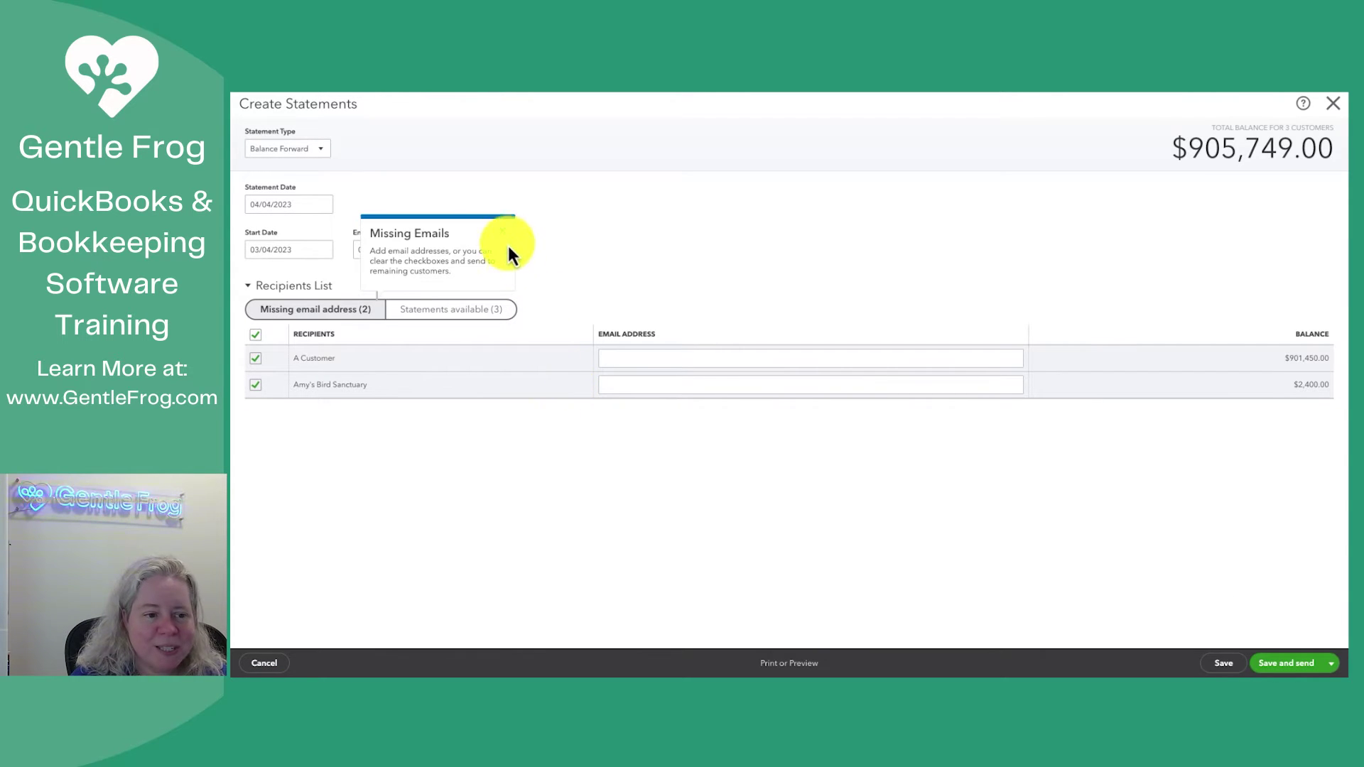
pyautogui.click(503, 233)
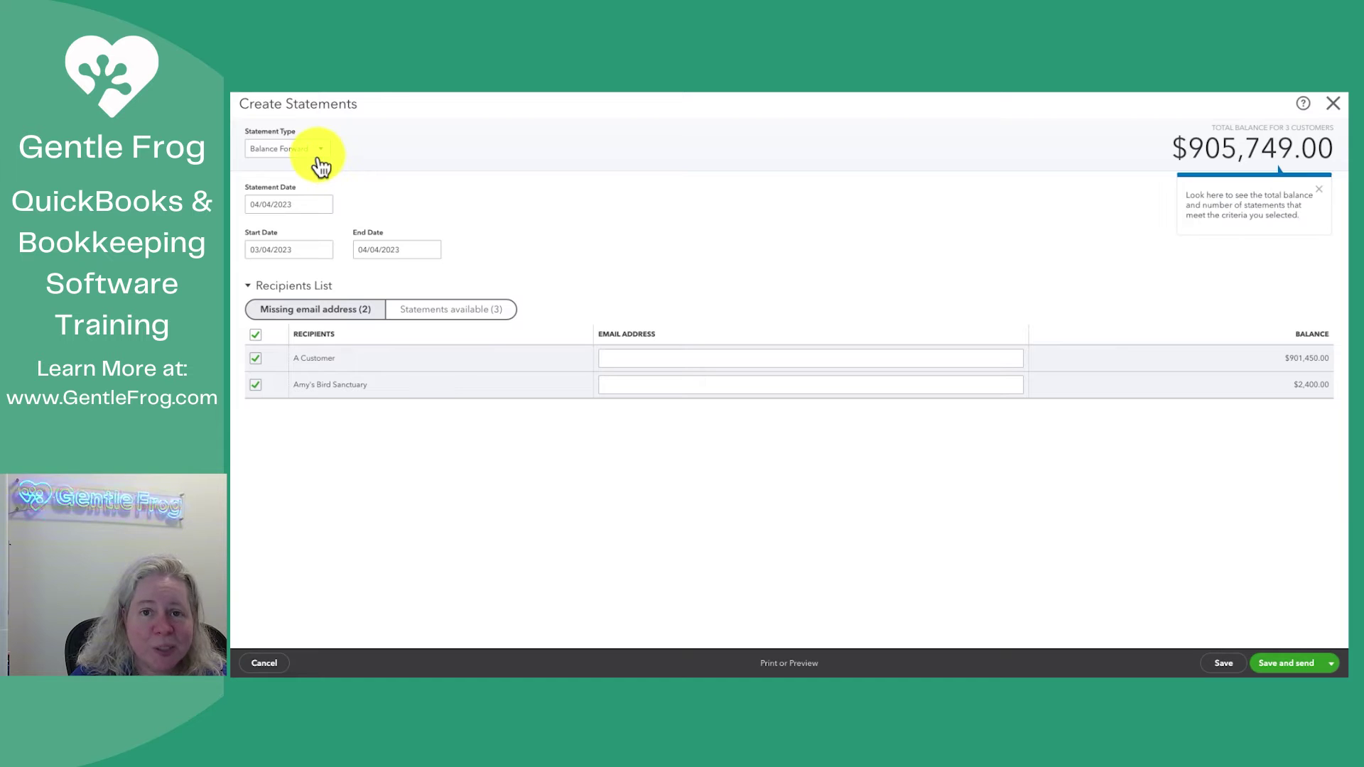
pyautogui.click(296, 249)
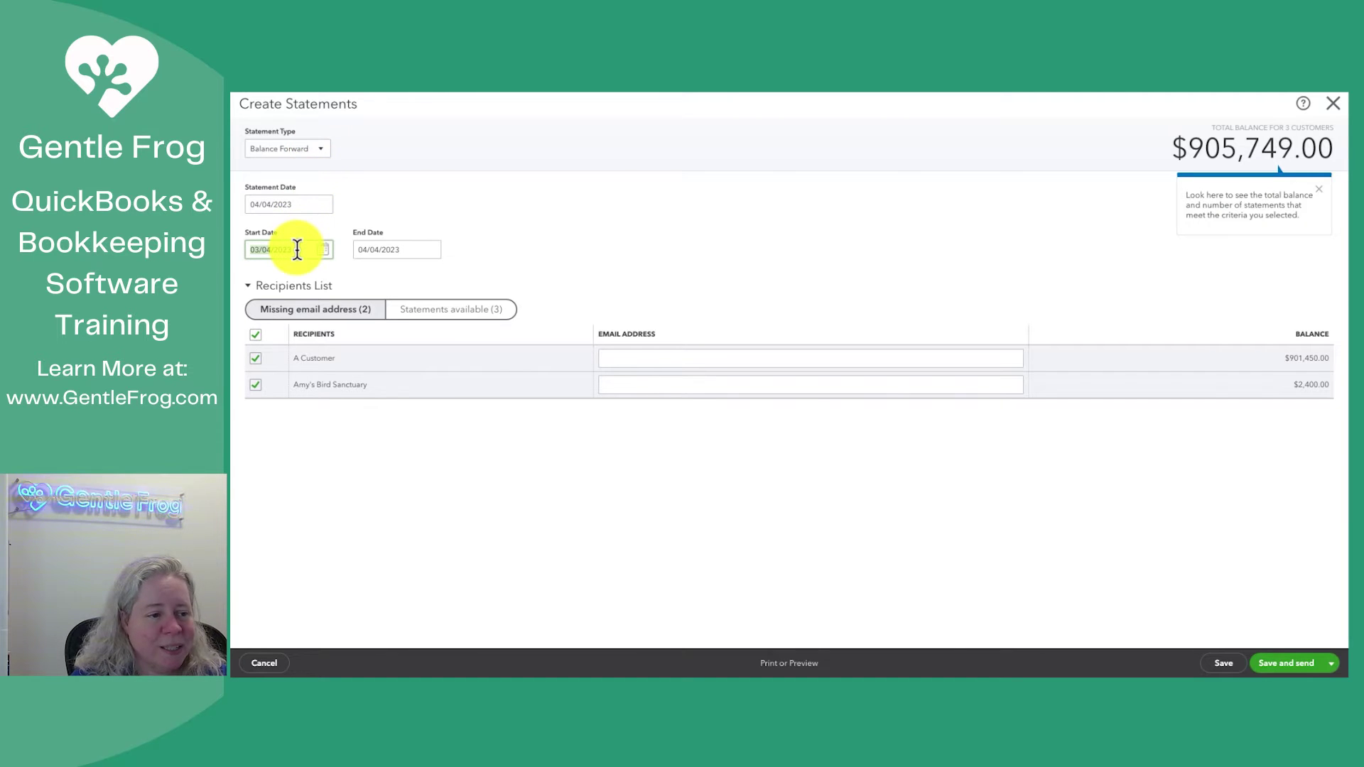
pyautogui.write('01')
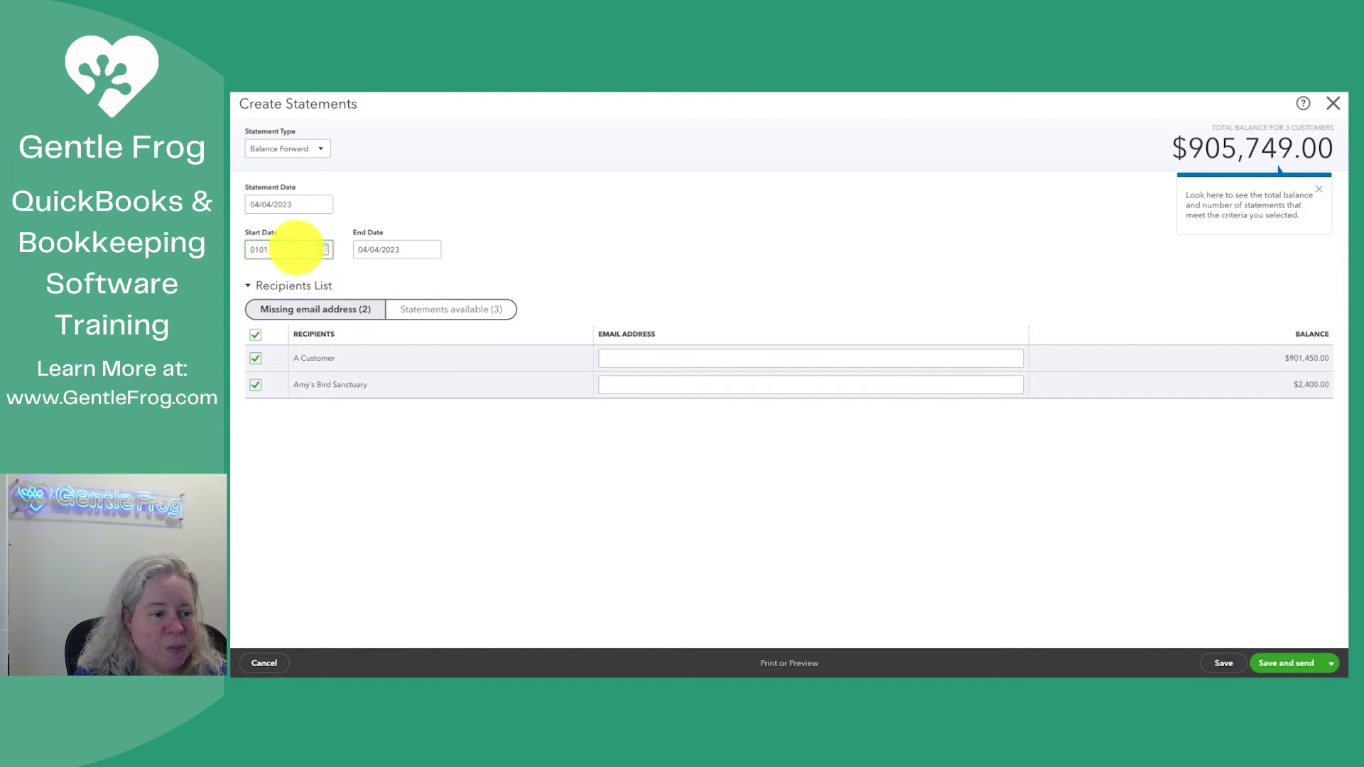
pyautogui.write('/01/2')
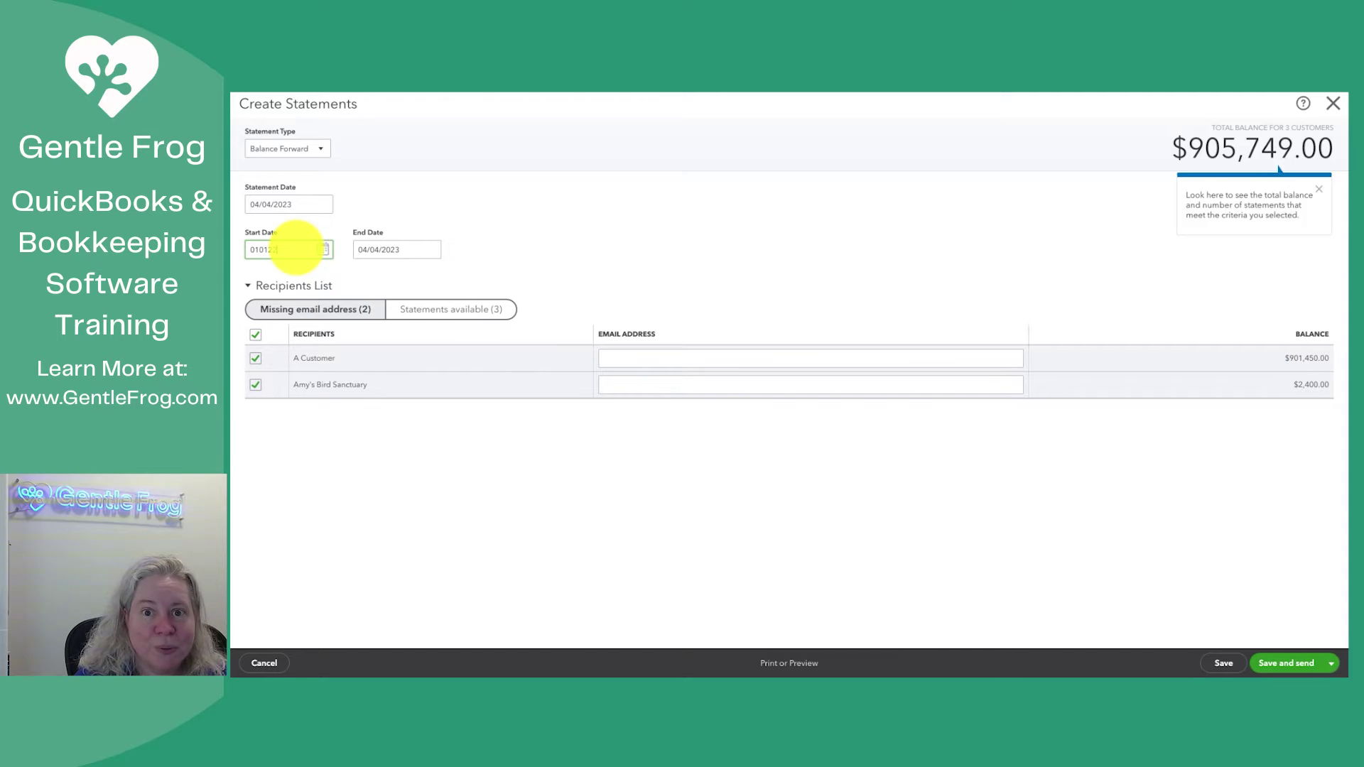
pyautogui.write('02')
pyautogui.press('Tab')
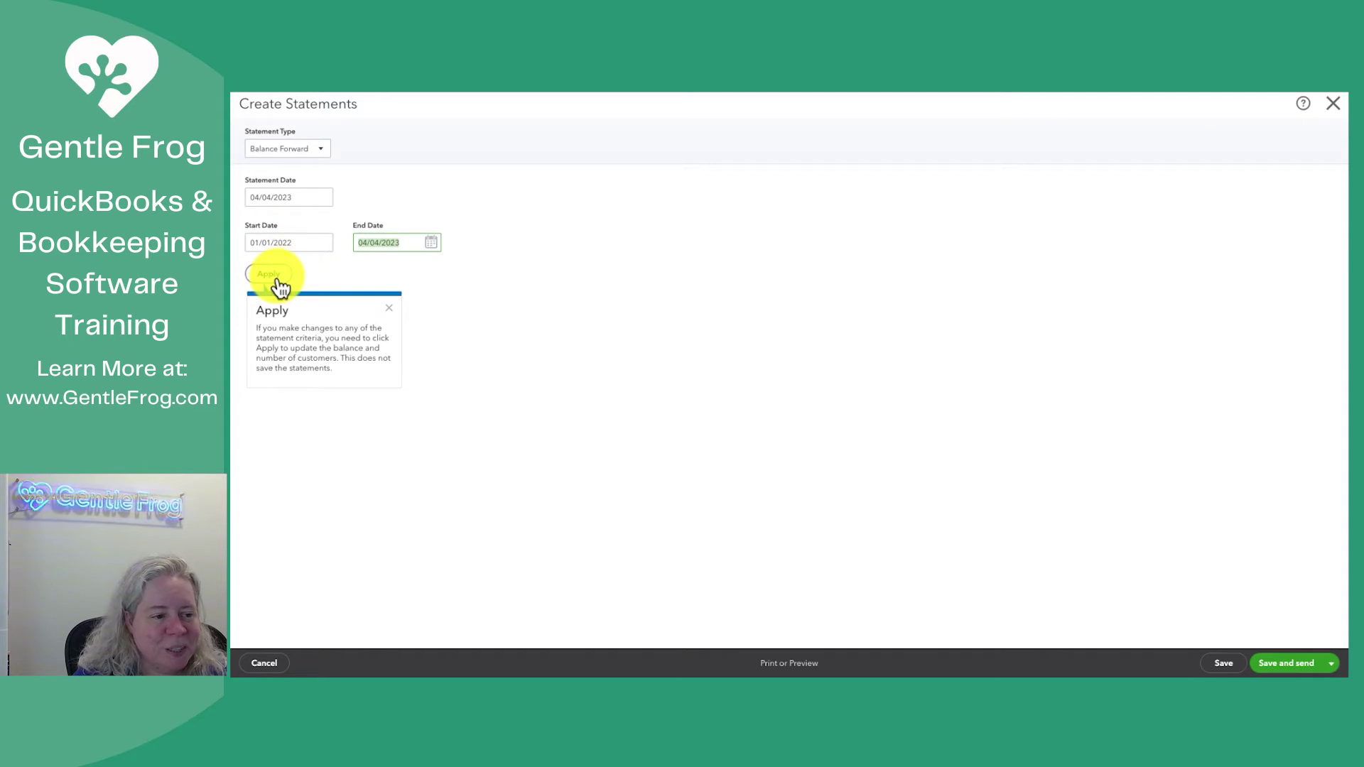
pyautogui.click(273, 278)
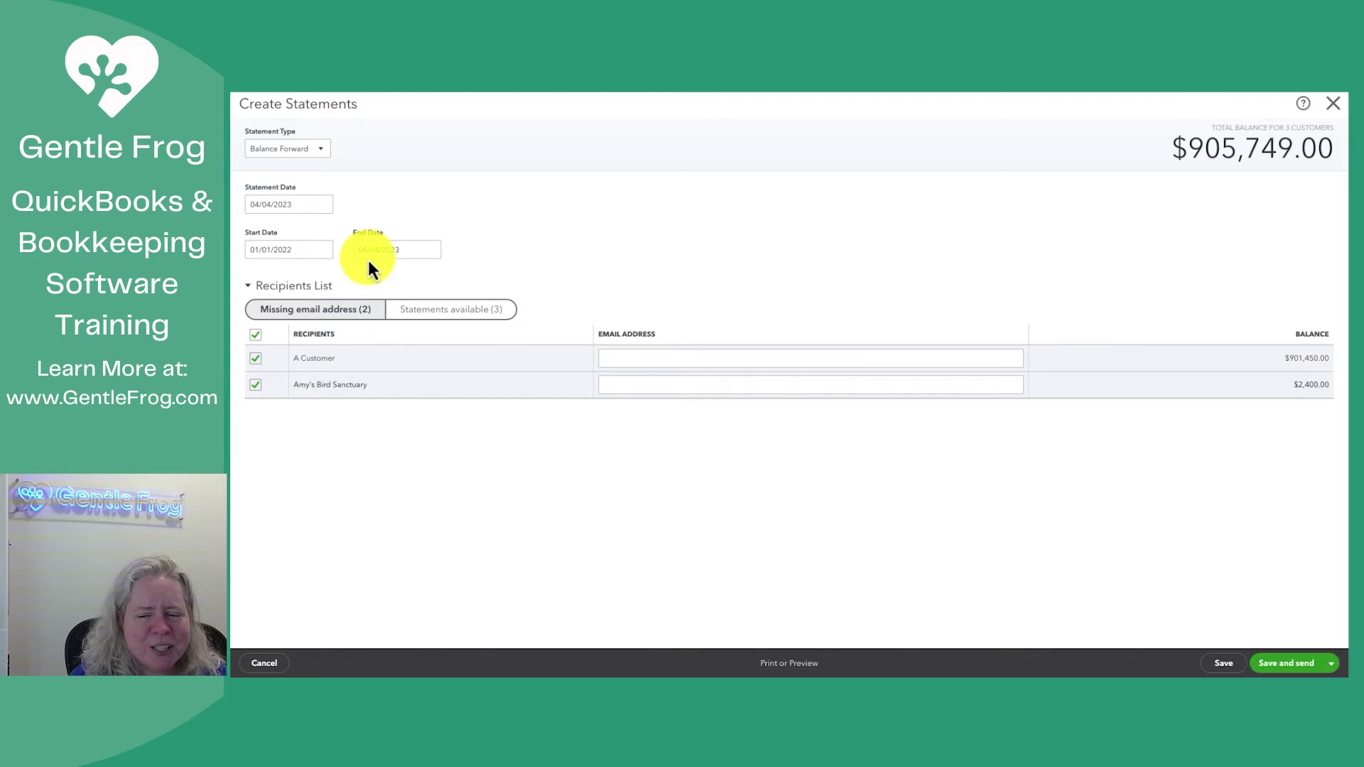
pyautogui.click(433, 310)
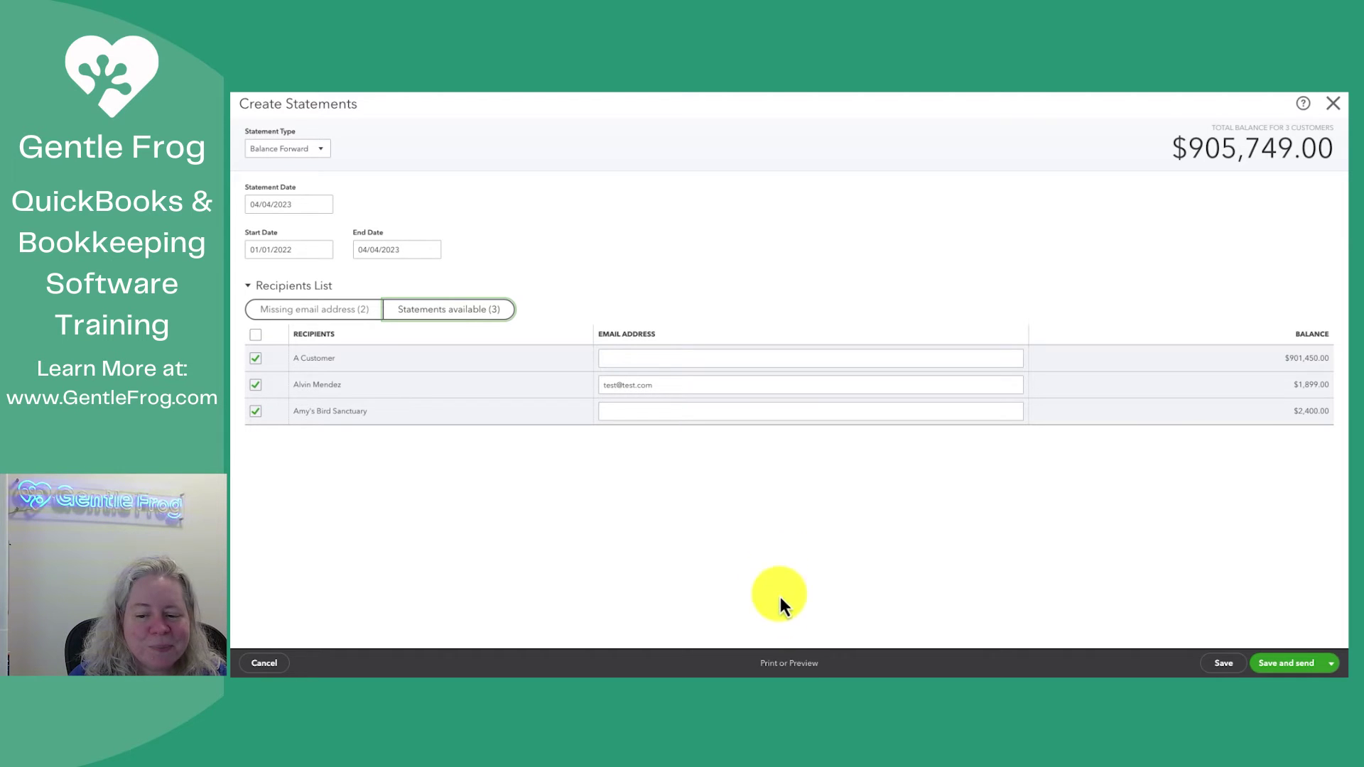
pyautogui.click(789, 668)
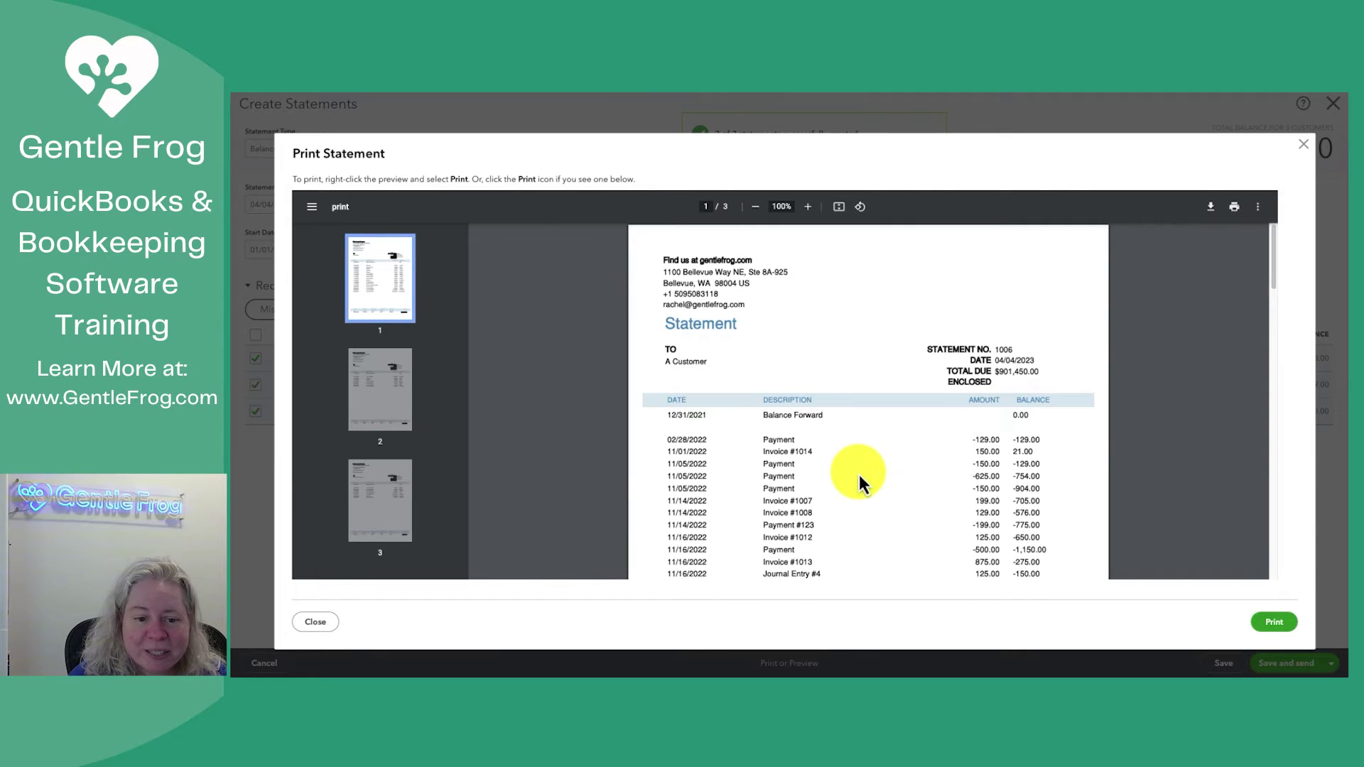
pyautogui.scroll(-2, 859, 475)
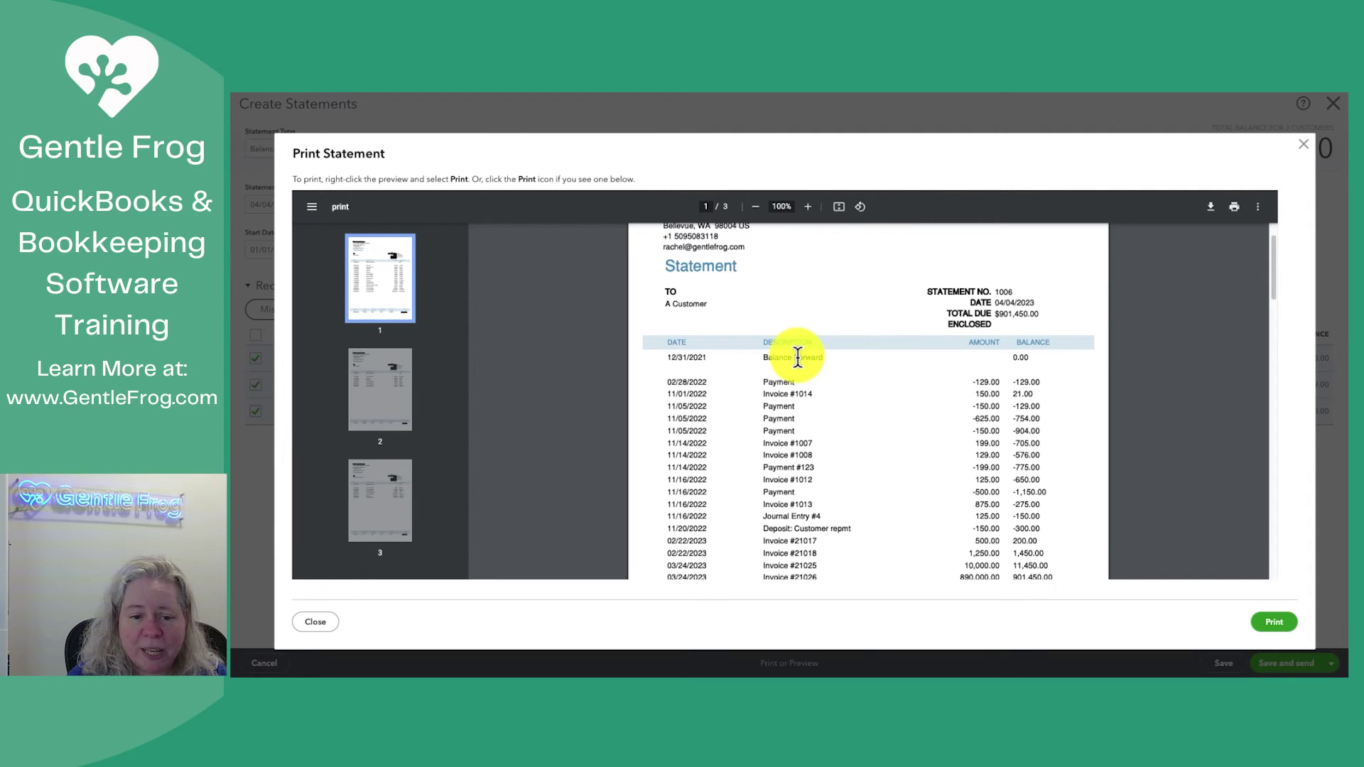
pyautogui.scroll(-1, 798, 358)
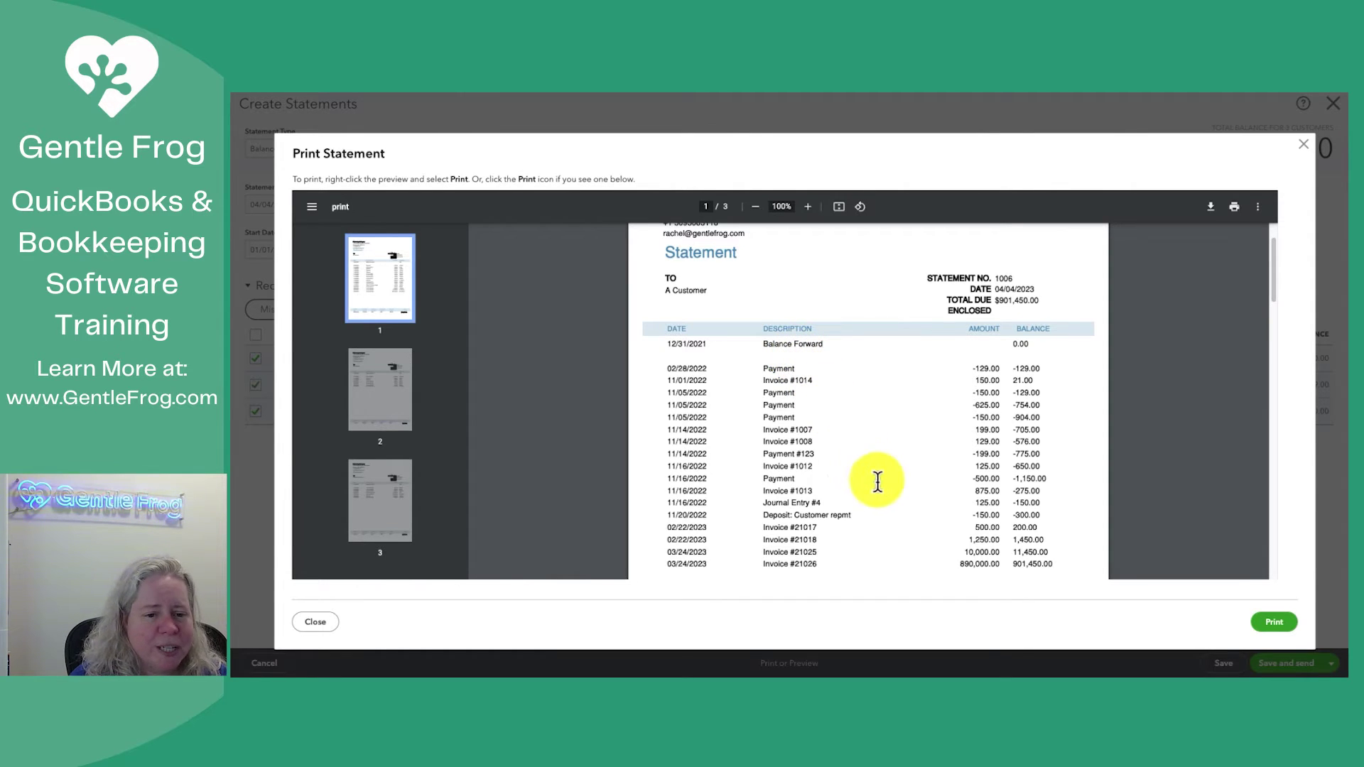
pyautogui.scroll(-5, 898, 511)
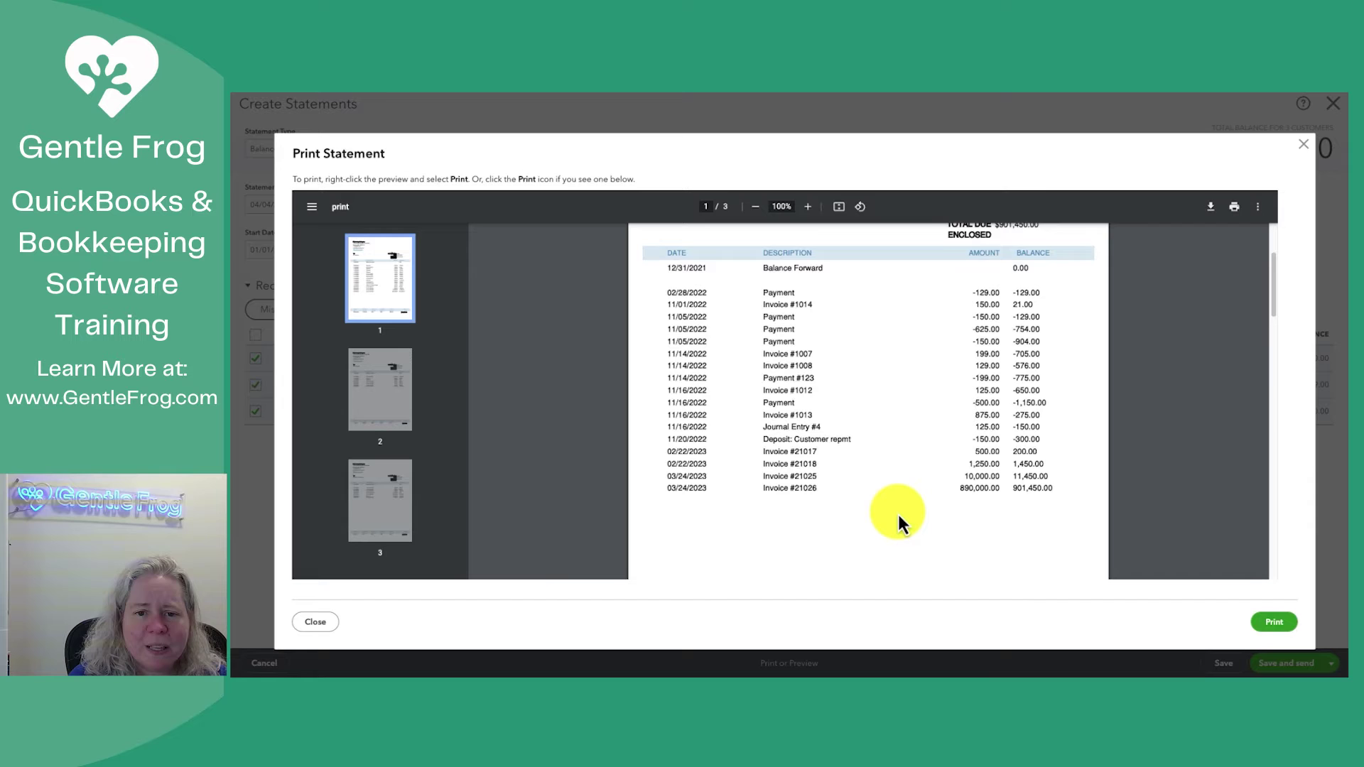
pyautogui.scroll(-15, 899, 516)
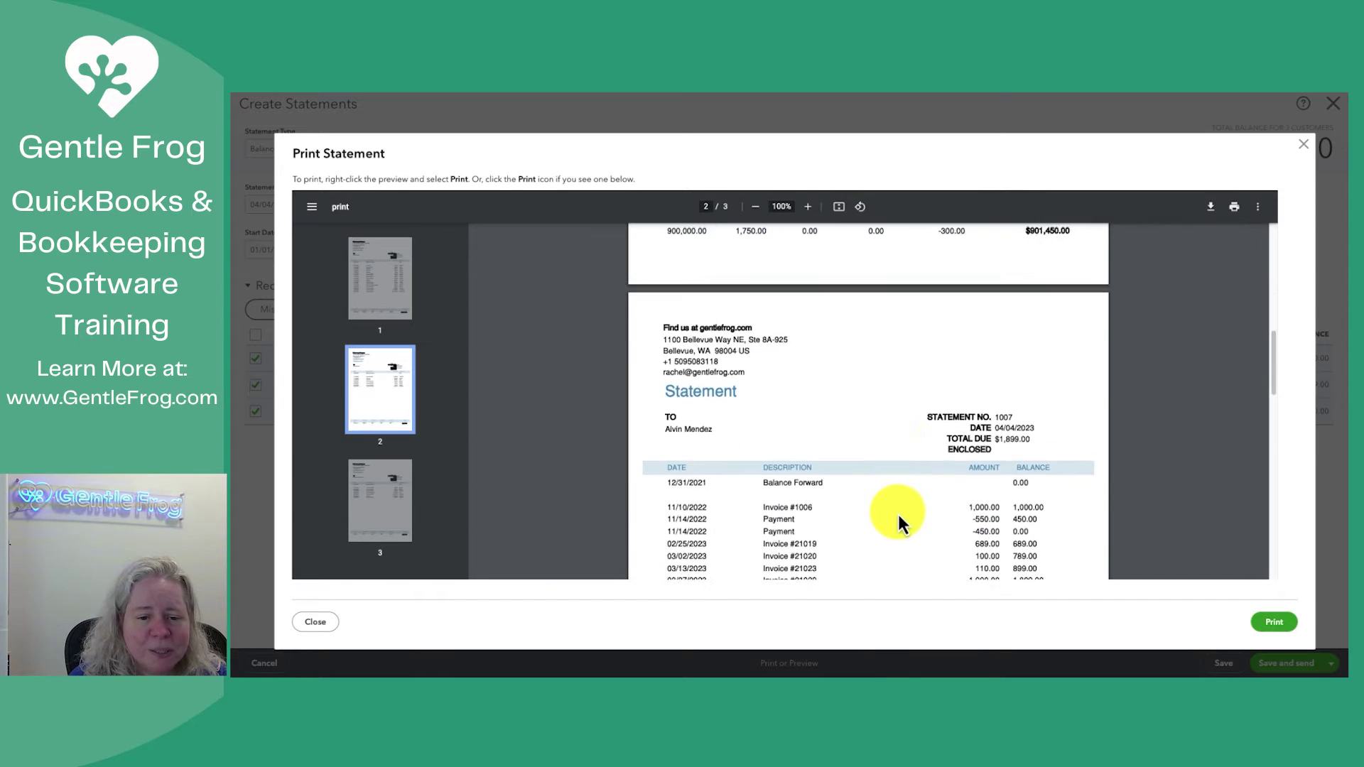
pyautogui.scroll(2, 897, 512)
pyautogui.scroll(-5, 897, 512)
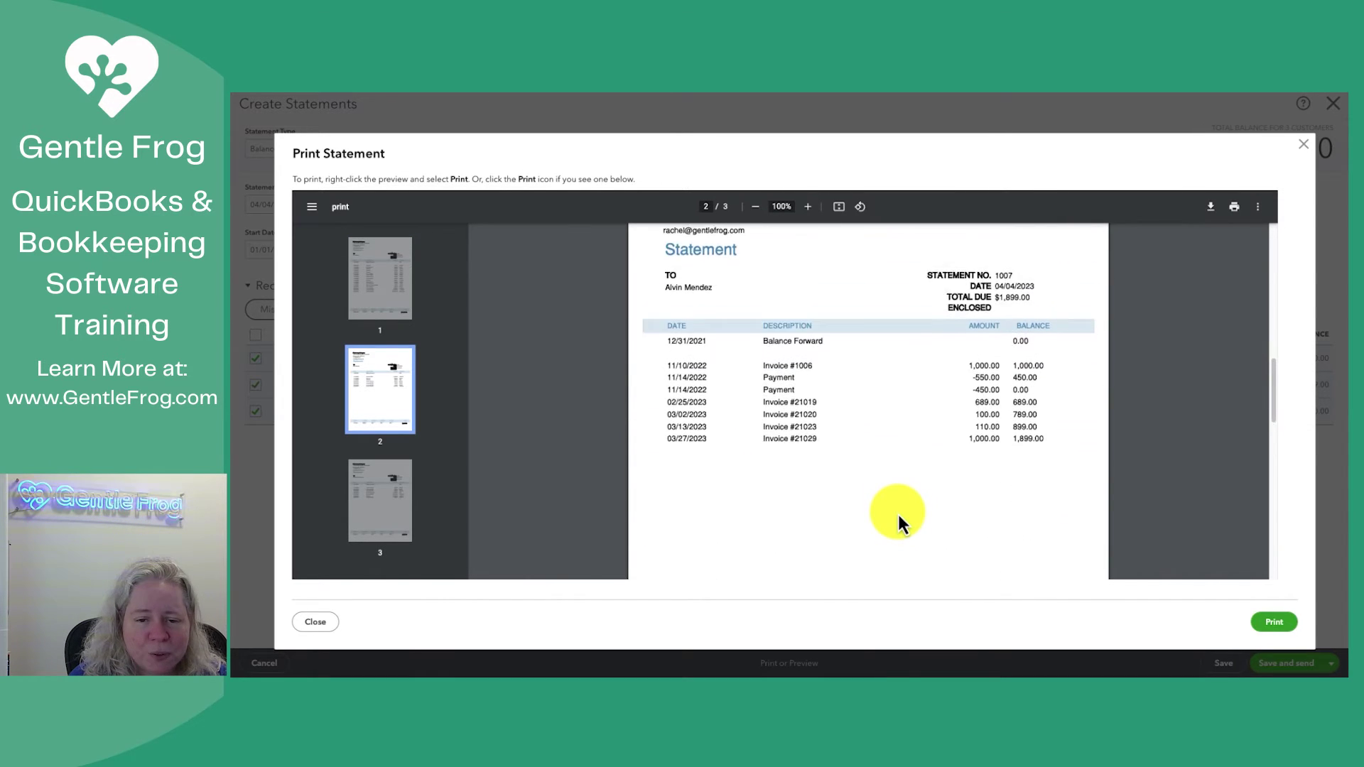
pyautogui.scroll(-10, 897, 512)
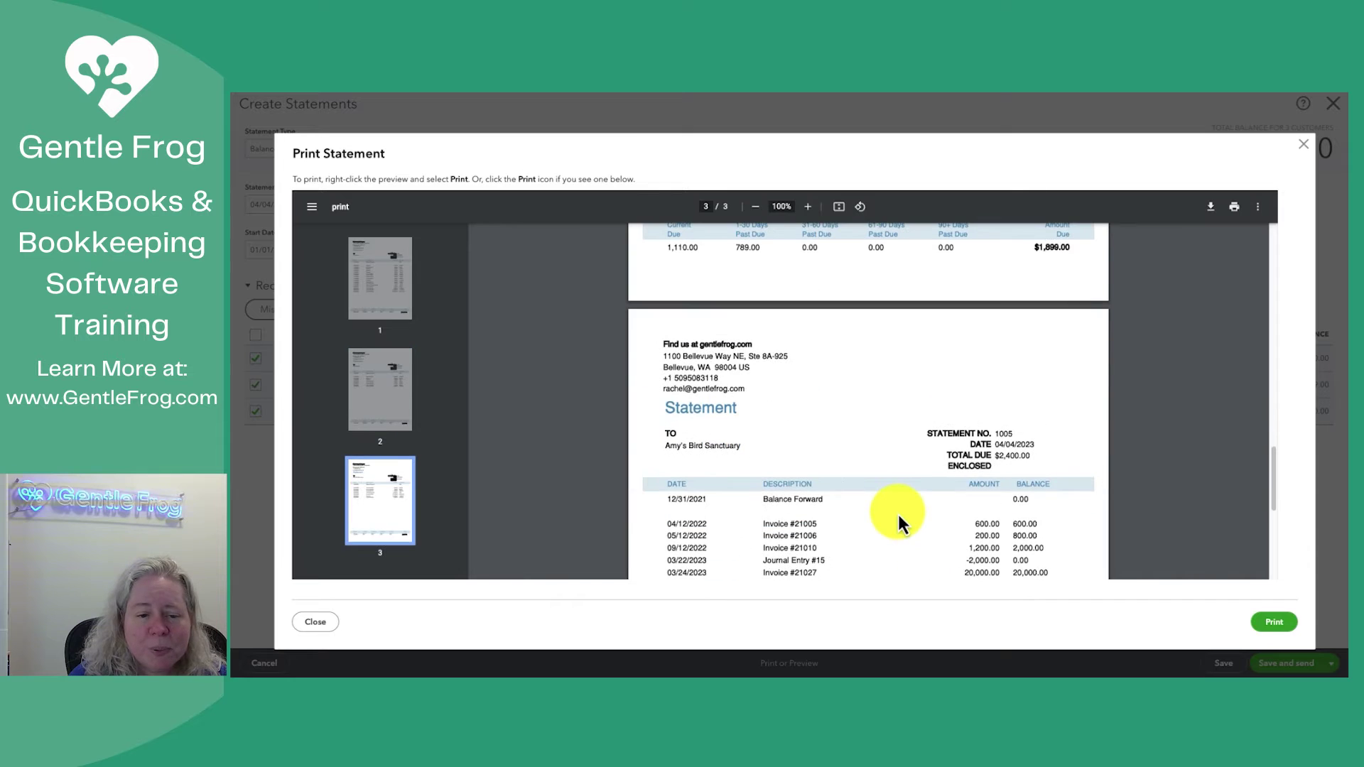
pyautogui.scroll(-3, 897, 512)
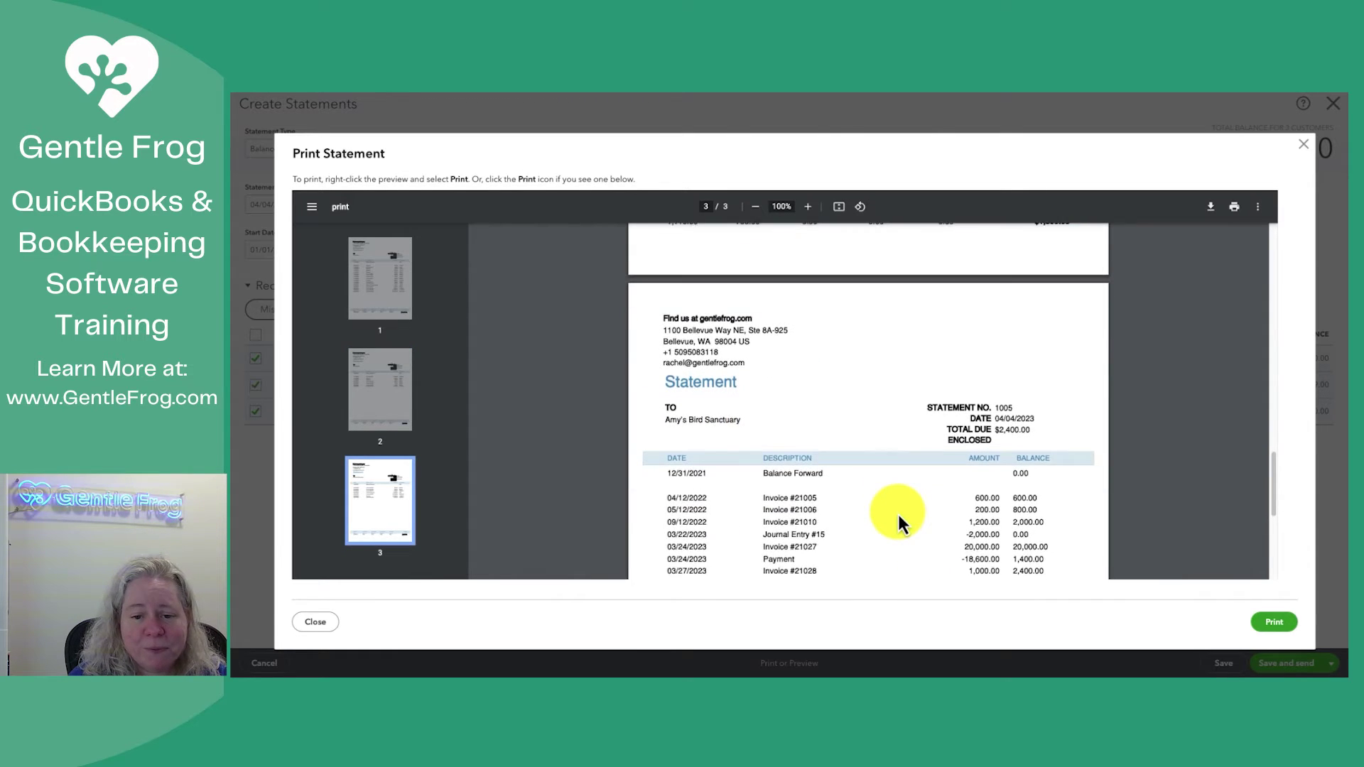
pyautogui.scroll(-2, 897, 511)
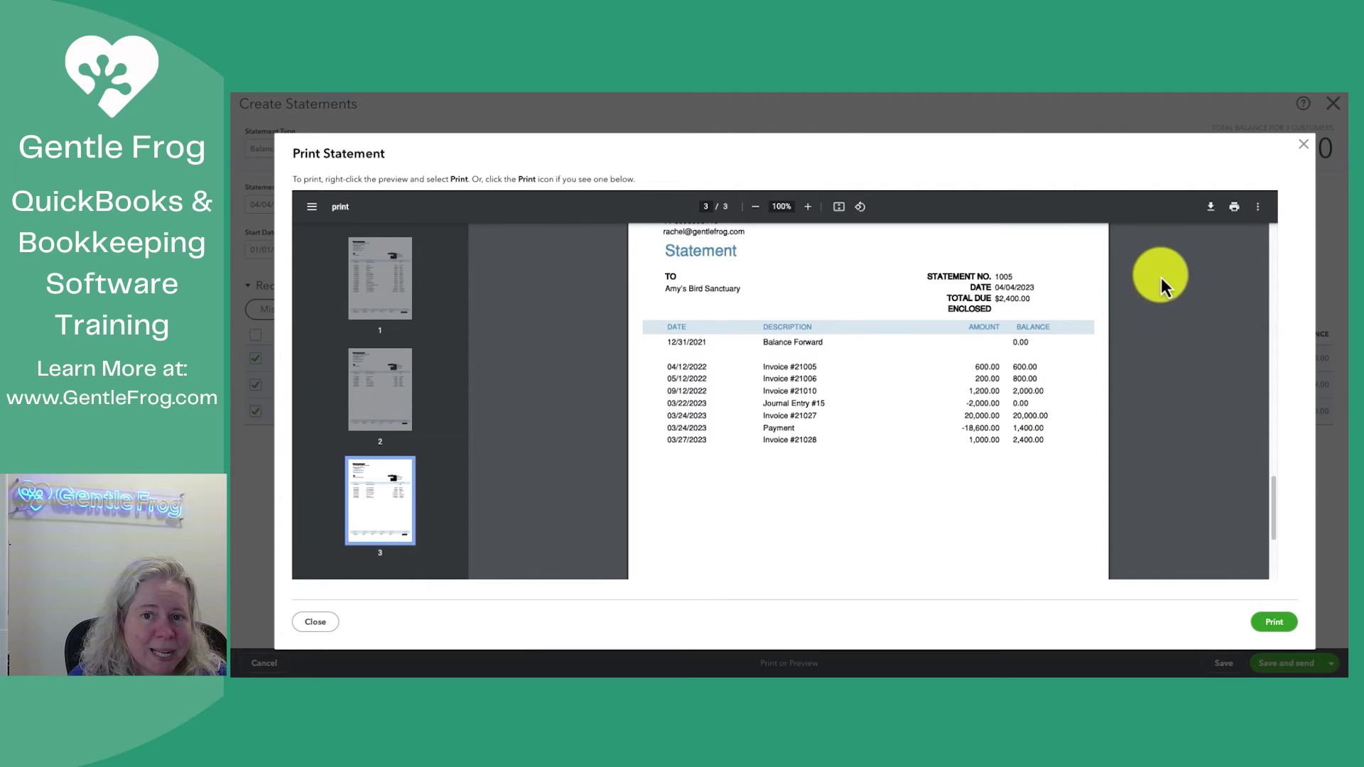
pyautogui.click(1303, 145)
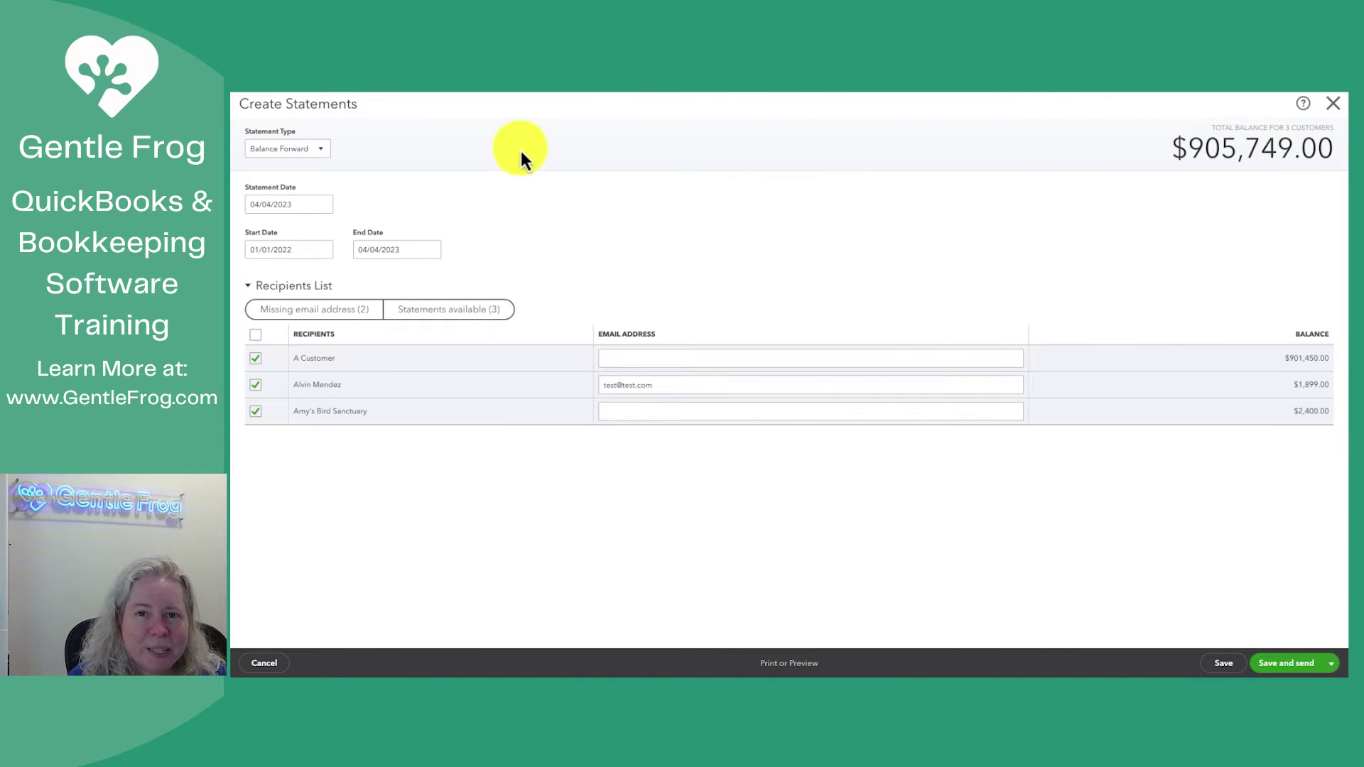
# Switch the statements to Open Item type and list all three customers.
pyautogui.click(321, 157)
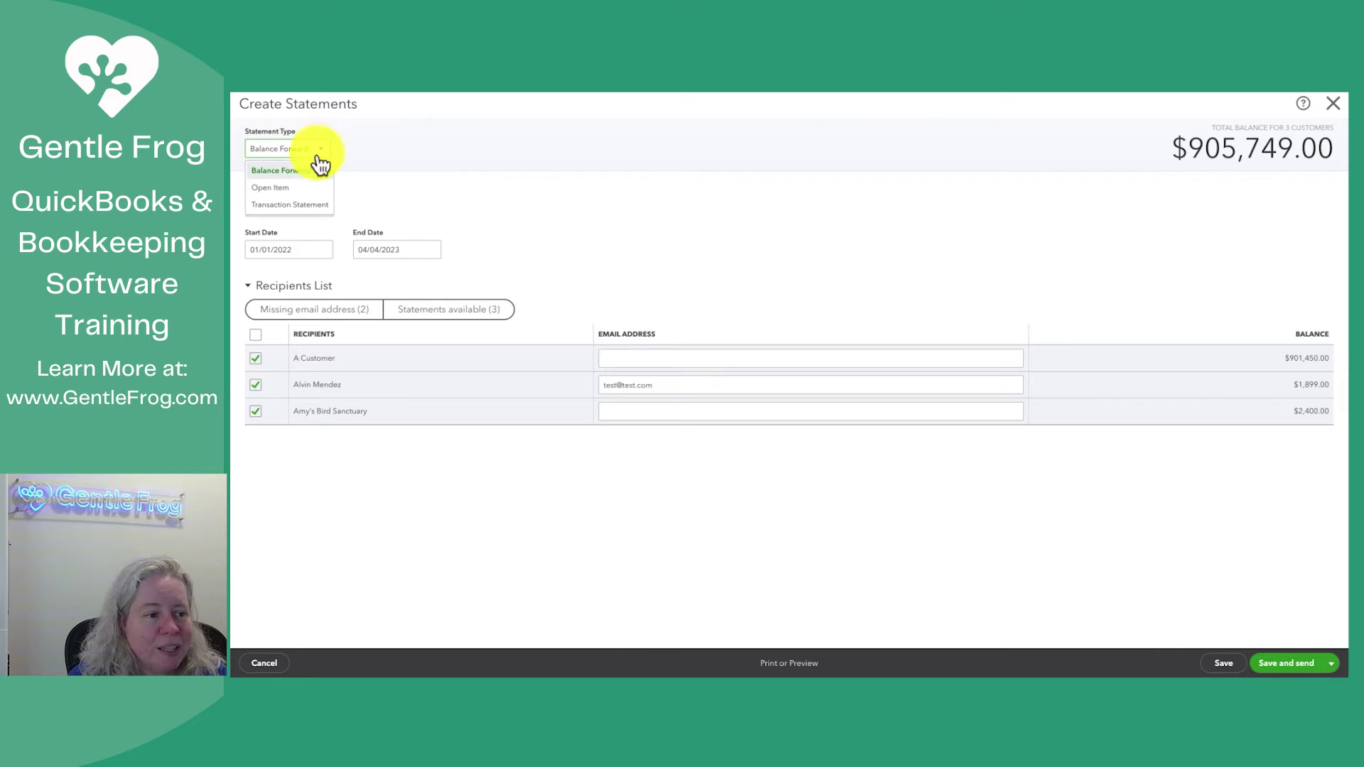
pyautogui.click(297, 190)
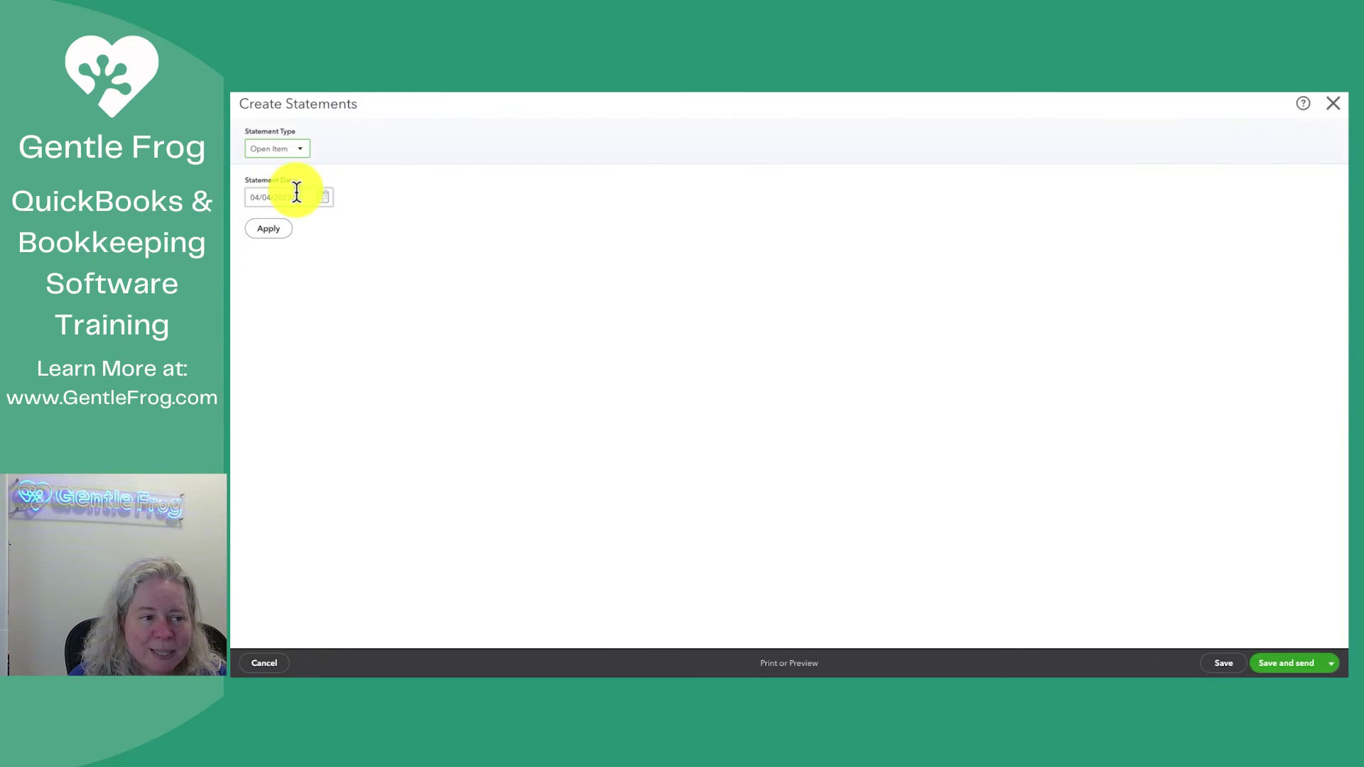
pyautogui.click(279, 233)
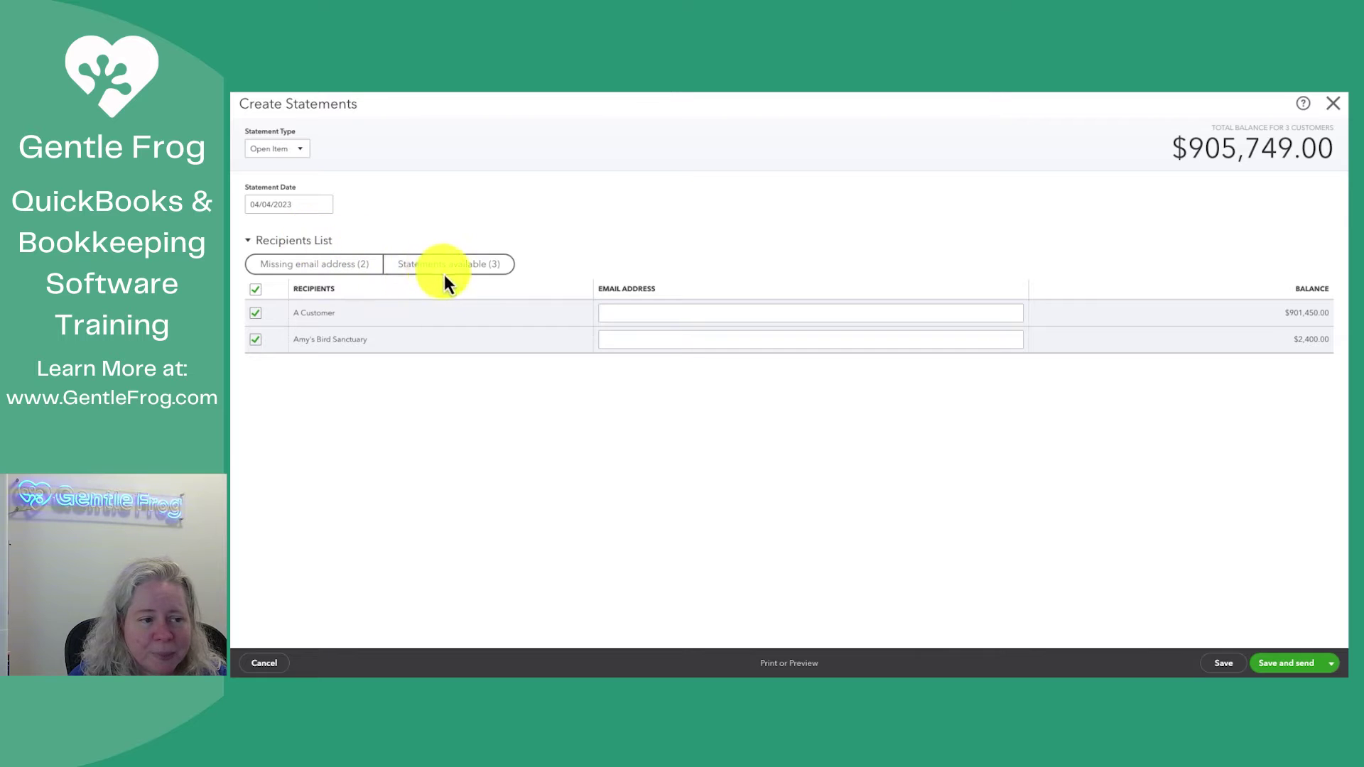
pyautogui.click(445, 275)
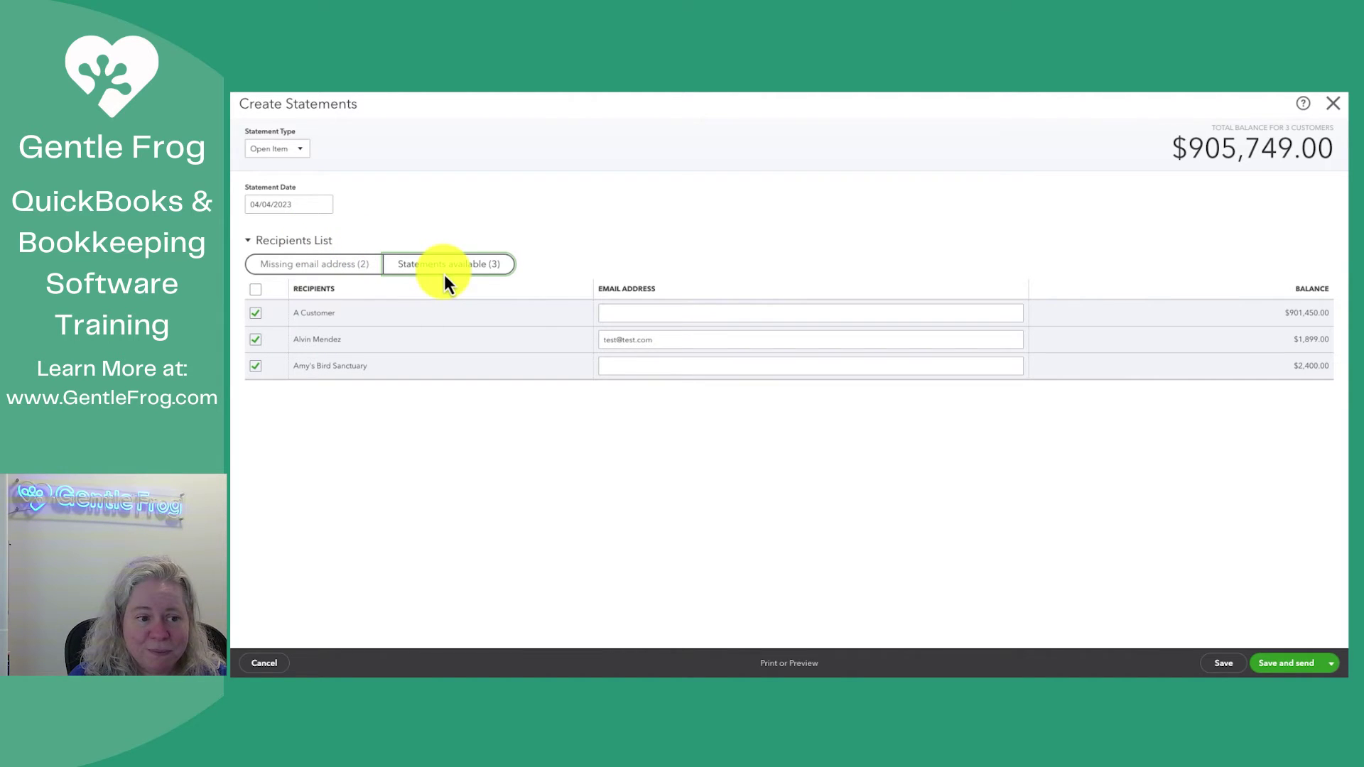
# Preview the Open Item statements, highlighting the -150.00 payment and Invoice #21017's due date.
pyautogui.click(790, 663)
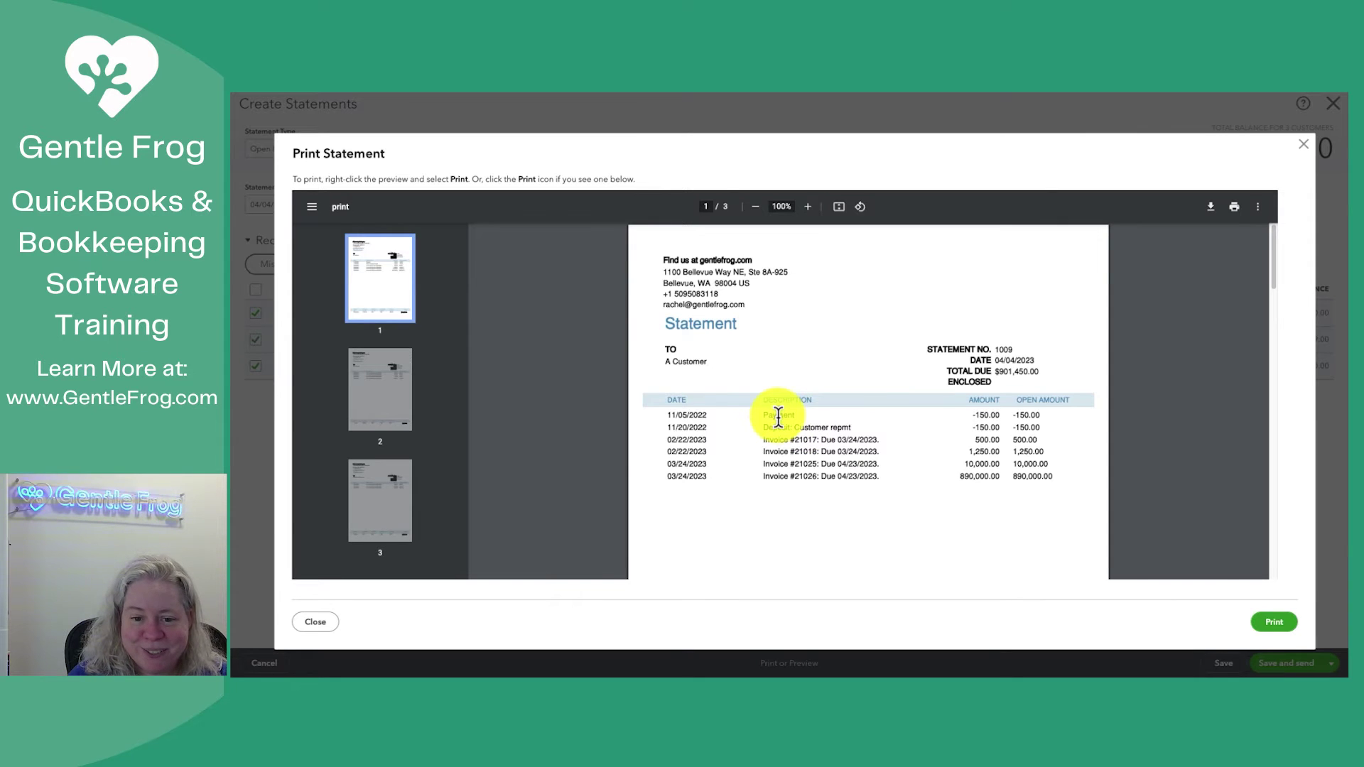
pyautogui.doubleClick(992, 417)
pyautogui.moveTo(875, 441); pyautogui.dragTo(808, 440)
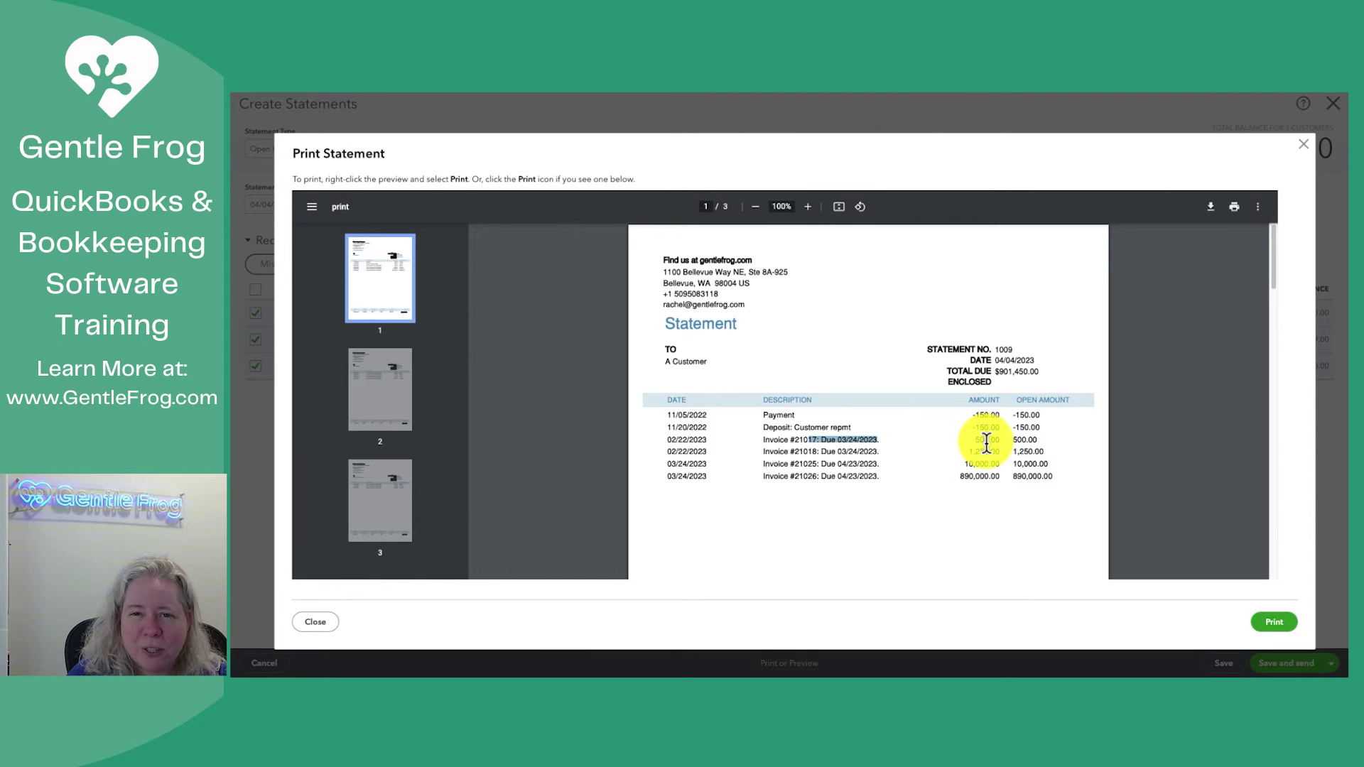
# Change the statement type to Transaction Statement and preview the statements.
pyautogui.click(1303, 149)
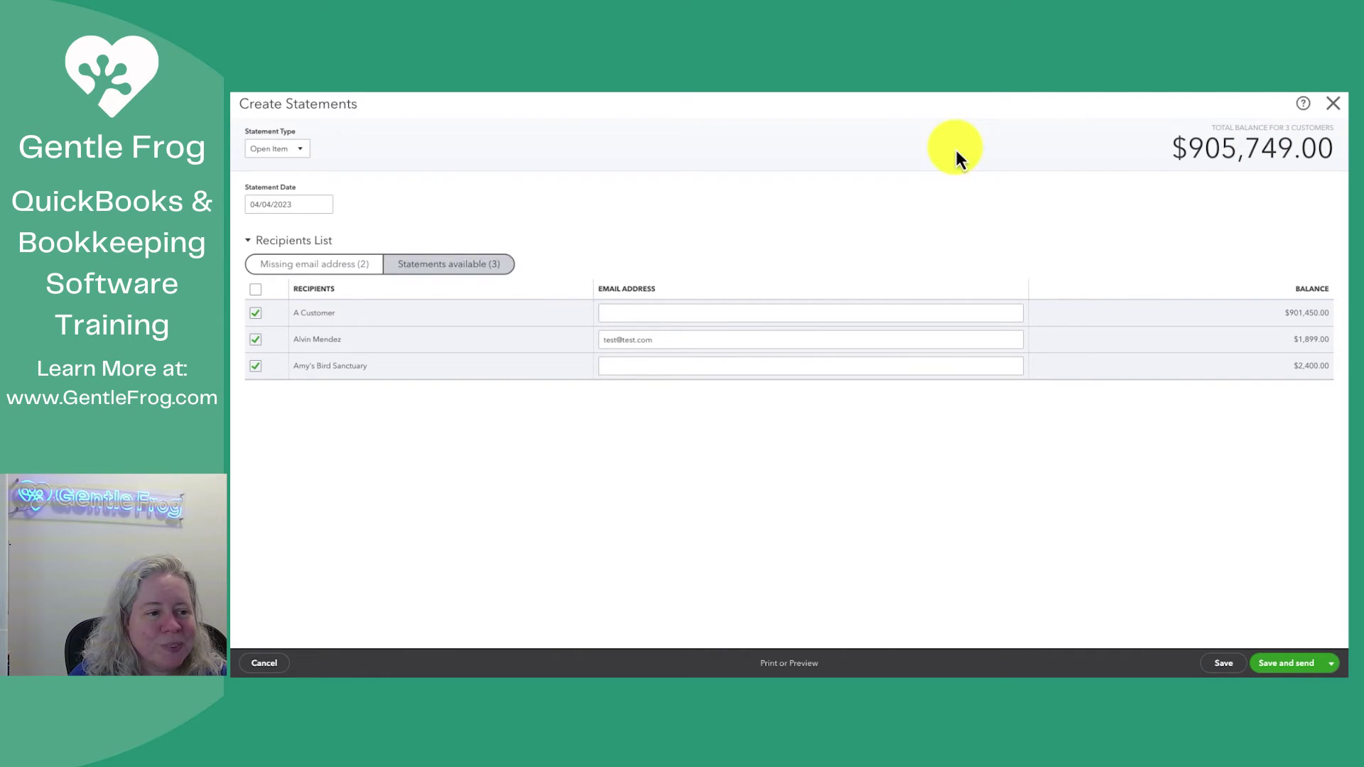
pyautogui.click(297, 151)
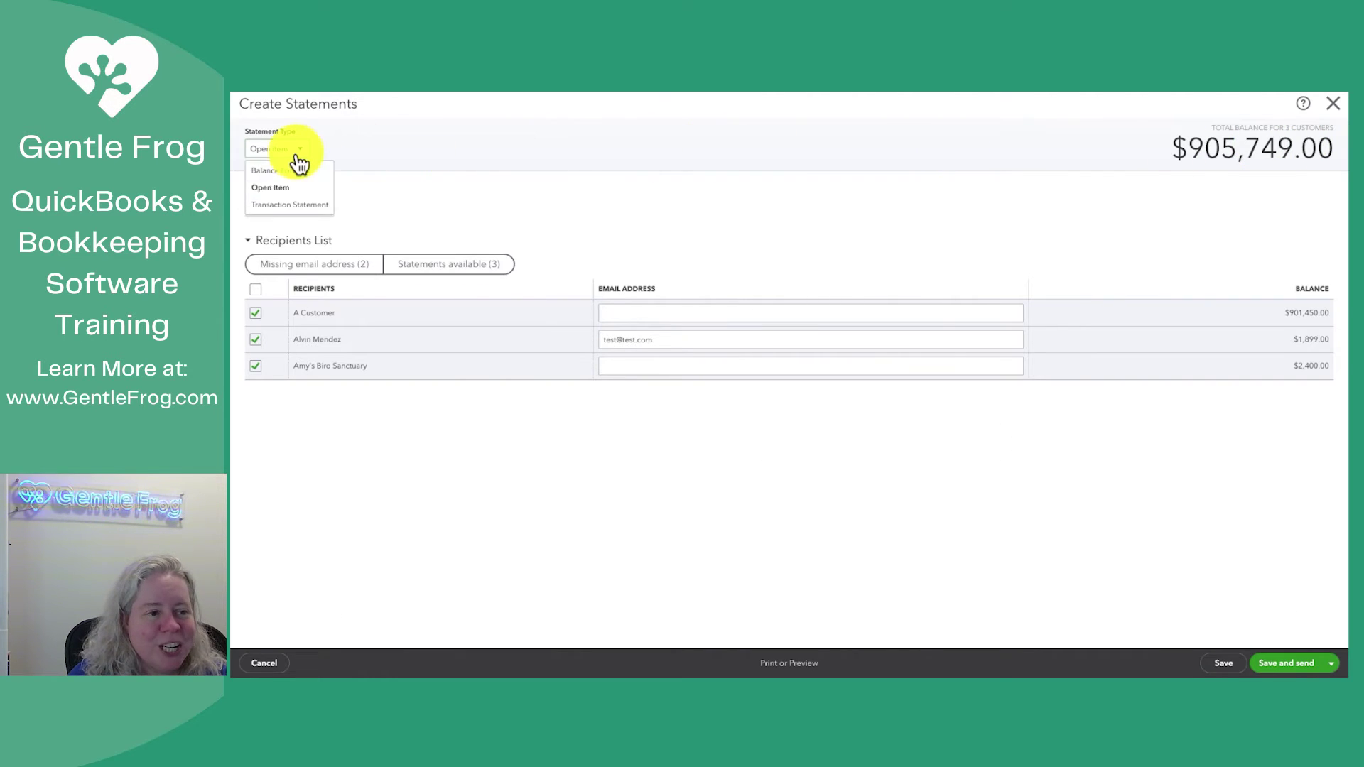
pyautogui.click(304, 205)
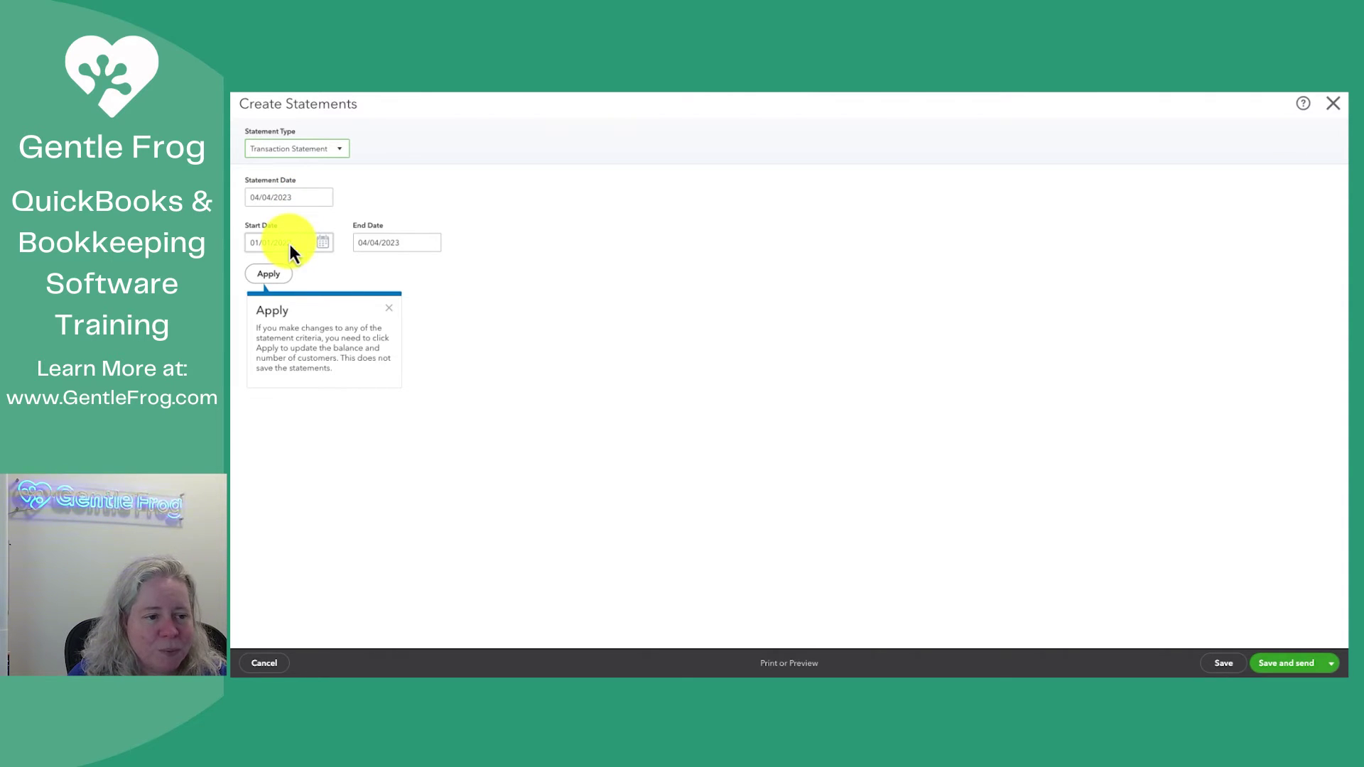
pyautogui.click(270, 277)
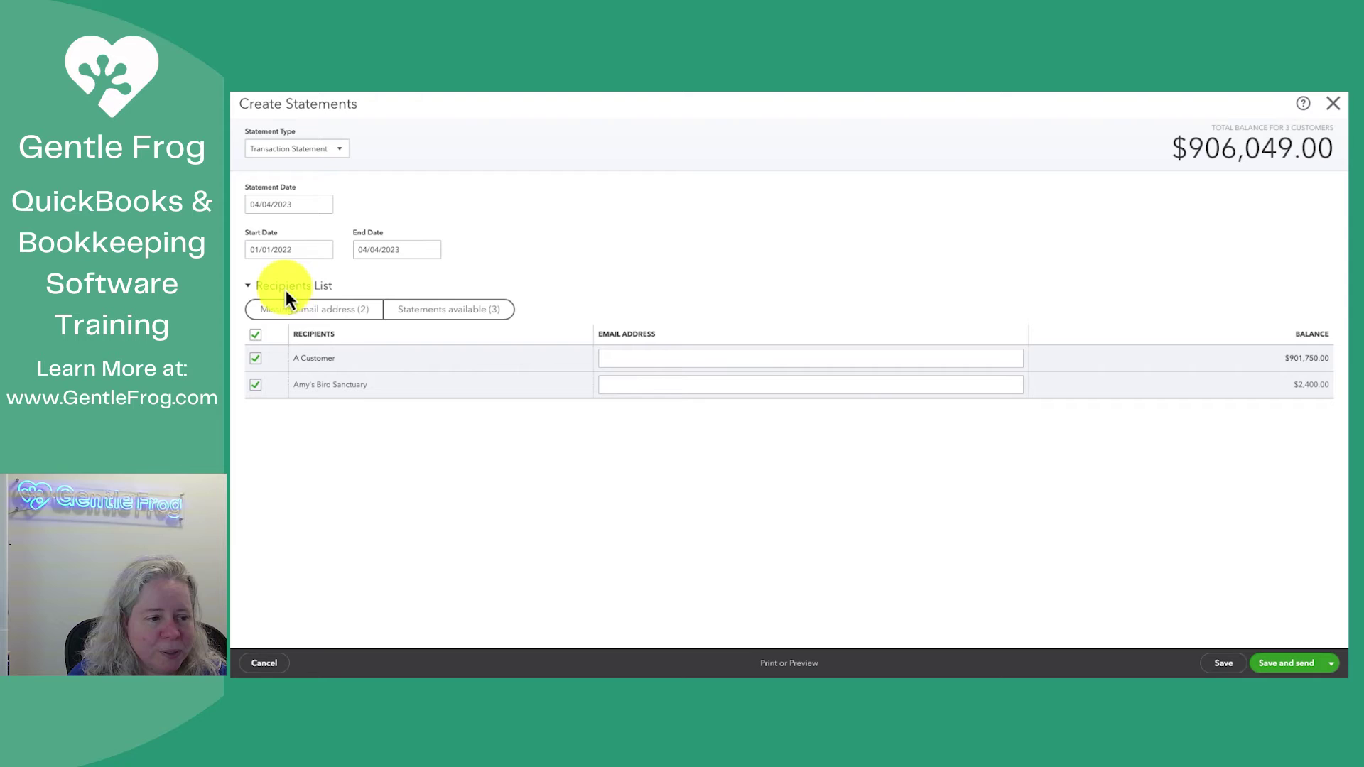
pyautogui.click(787, 664)
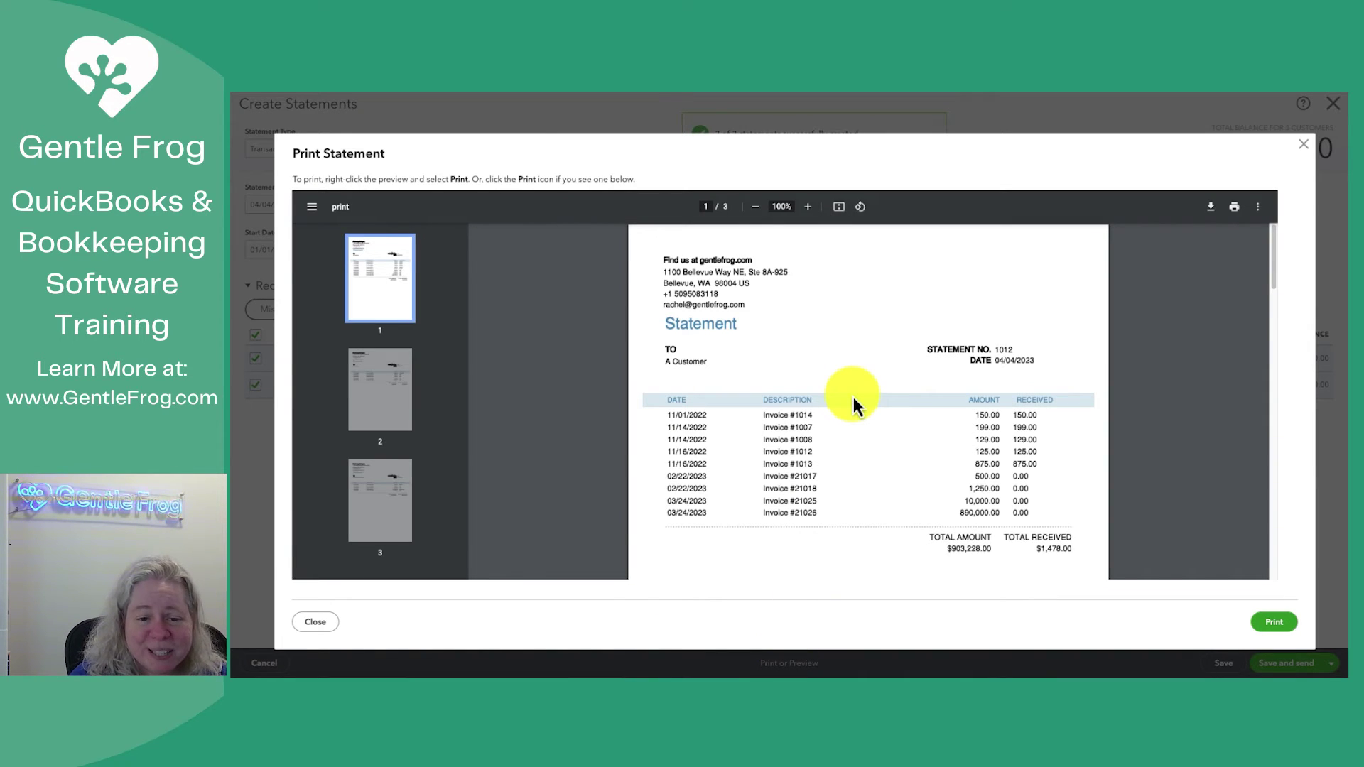
pyautogui.click(390, 376)
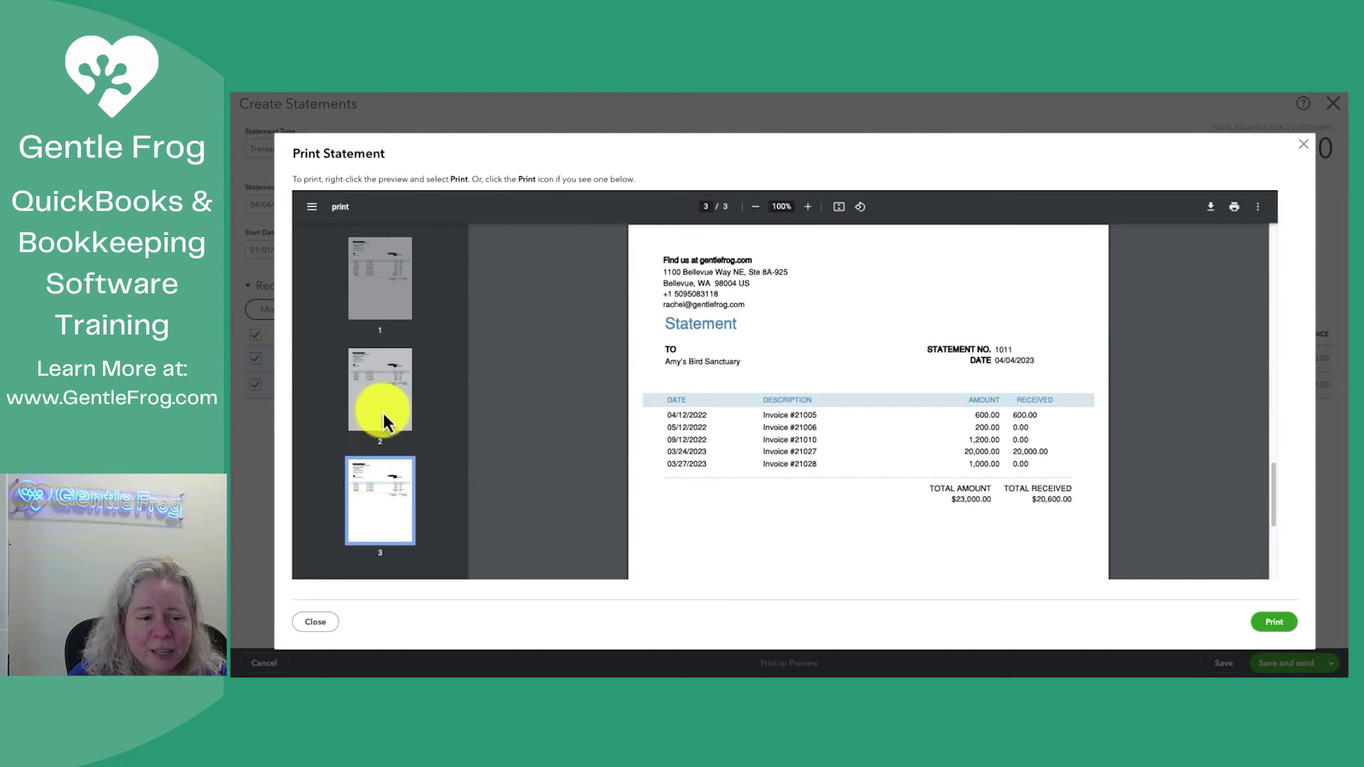
pyautogui.click(382, 409)
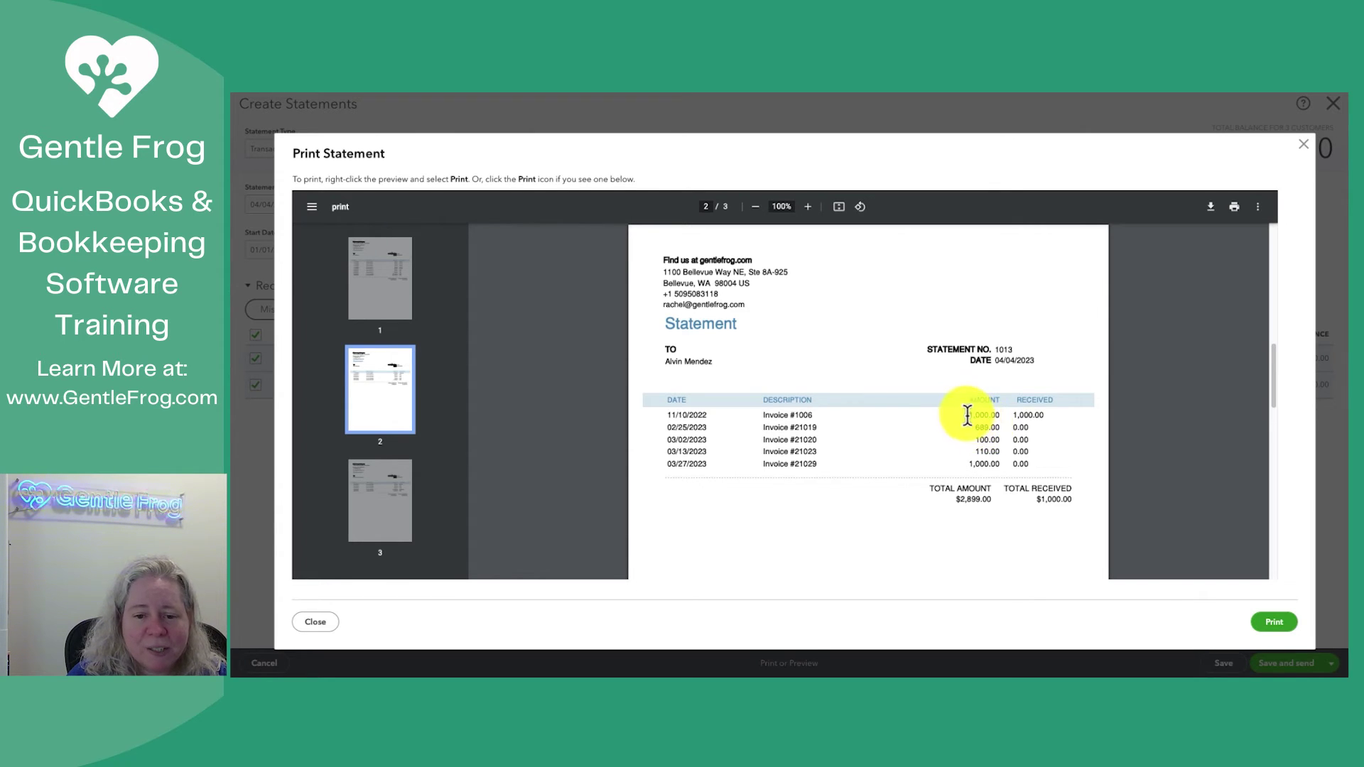
pyautogui.moveTo(967, 414); pyautogui.dragTo(1052, 416)
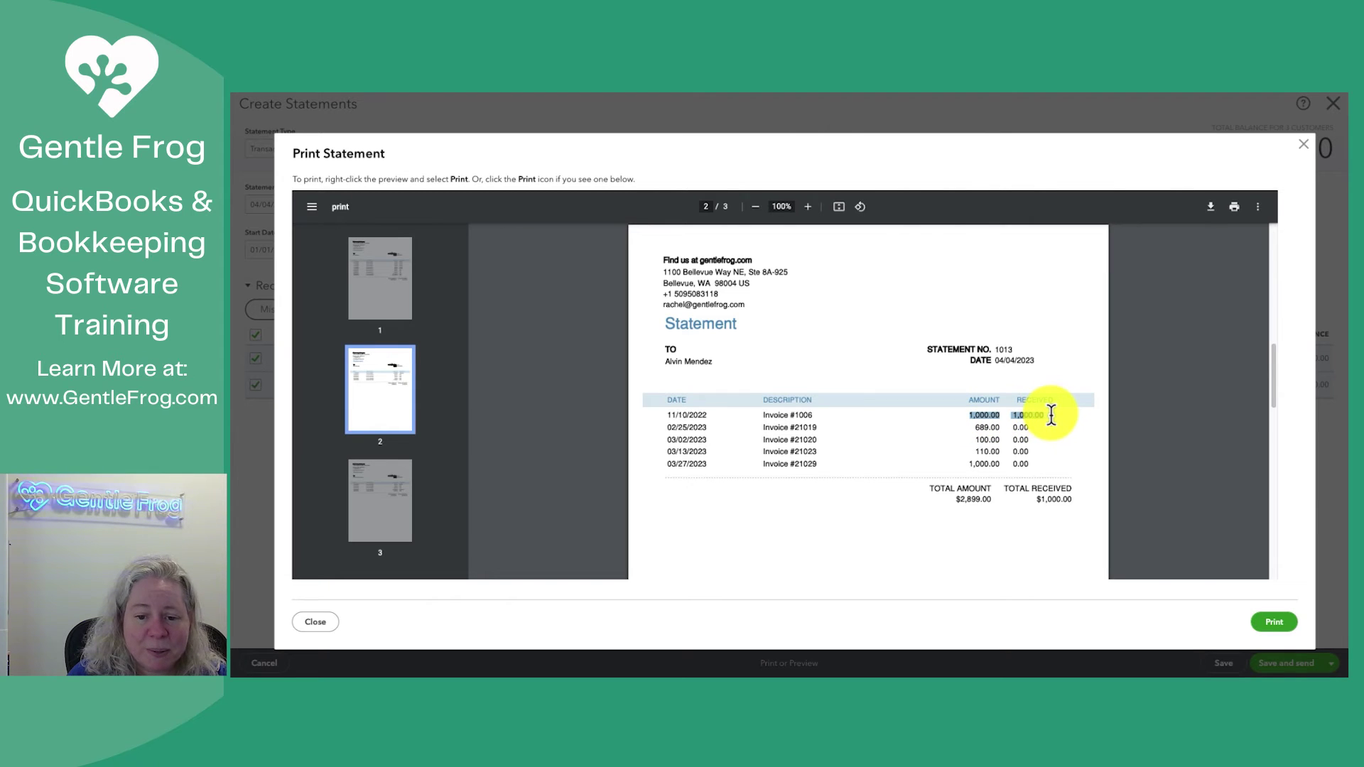
pyautogui.doubleClick(1051, 416)
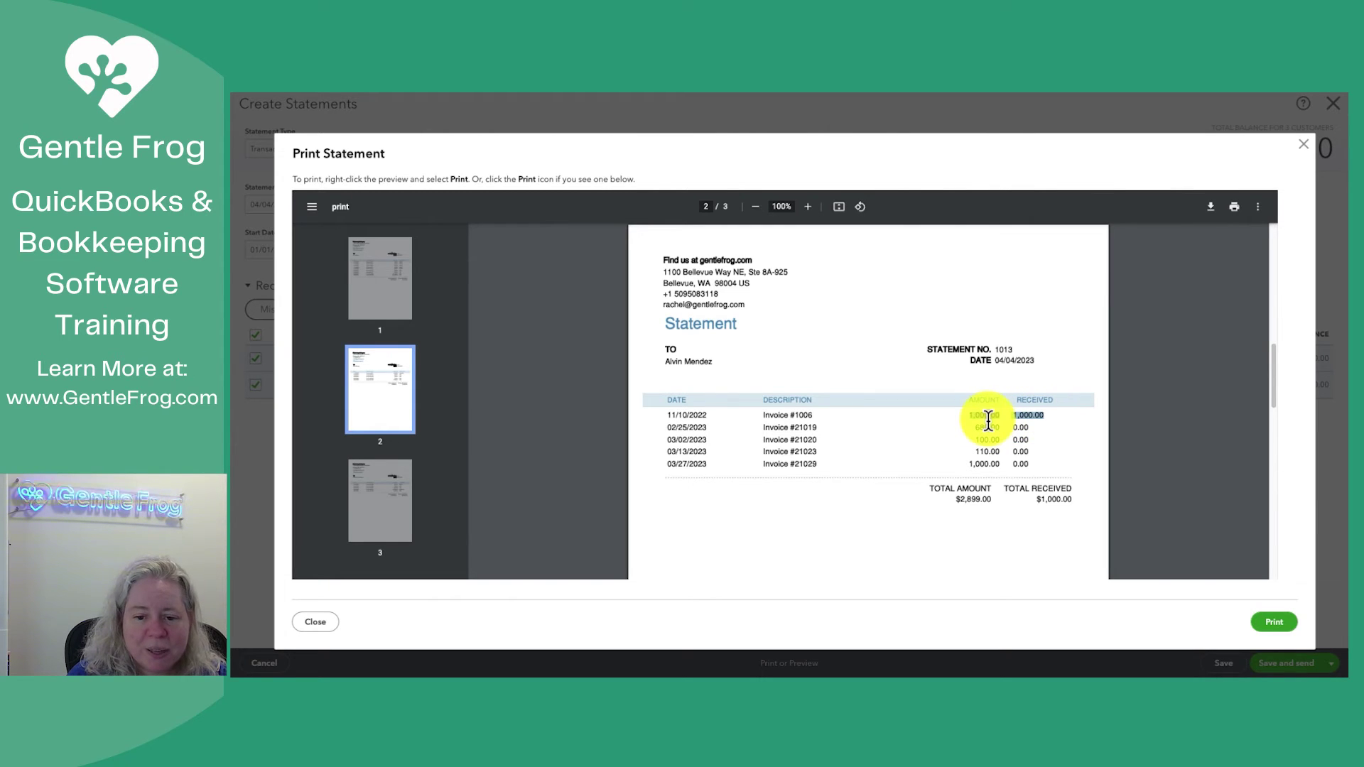
pyautogui.doubleClick(988, 420)
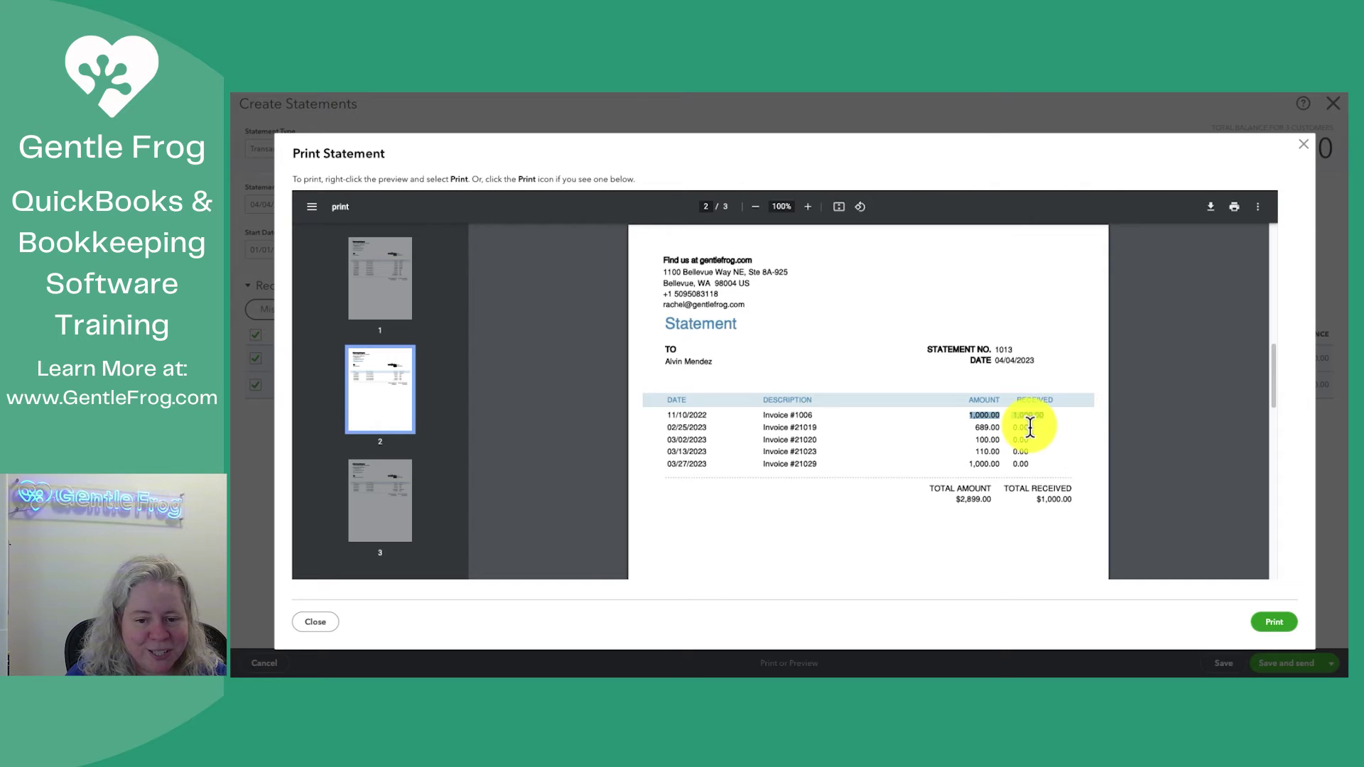
pyautogui.click(1005, 441)
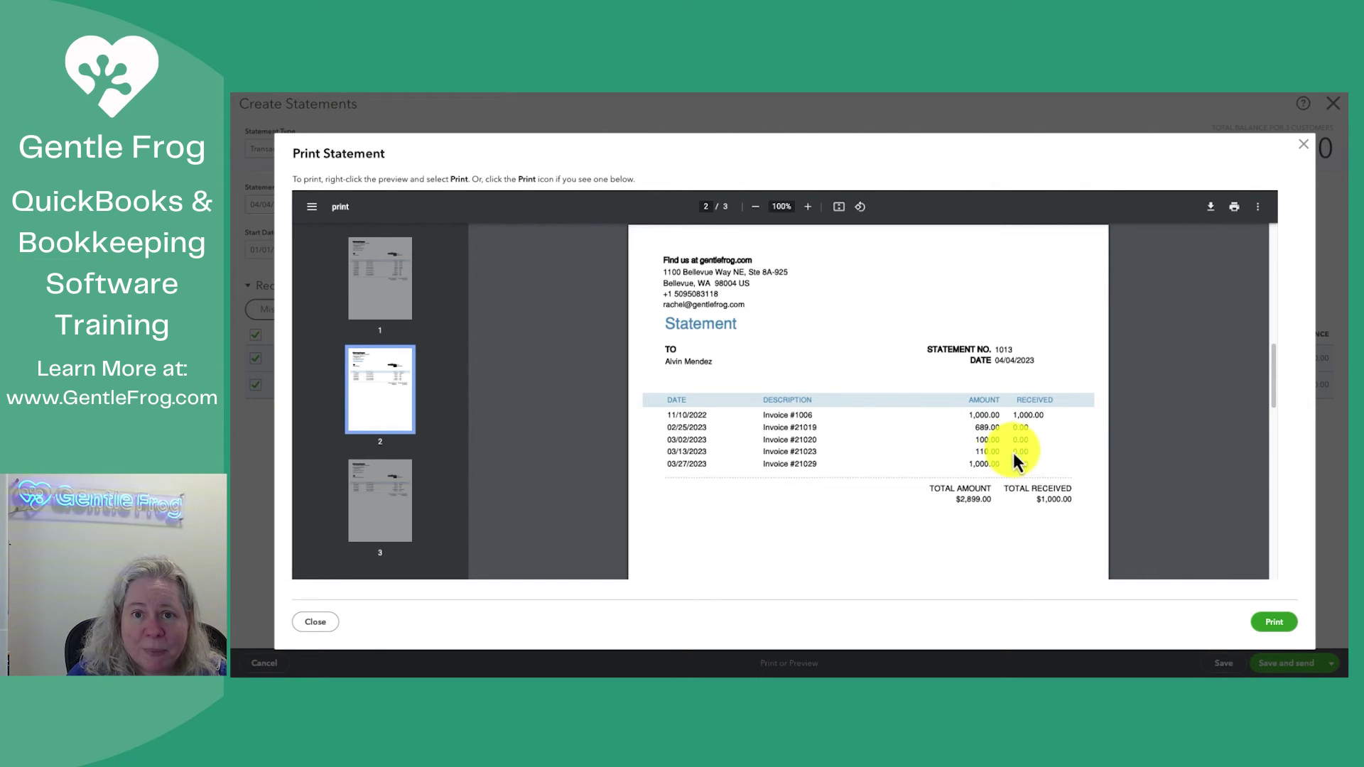
# Review A Customer's statement, highlighting the paid invoice amounts from 150.00 to 125.00.
pyautogui.click(372, 271)
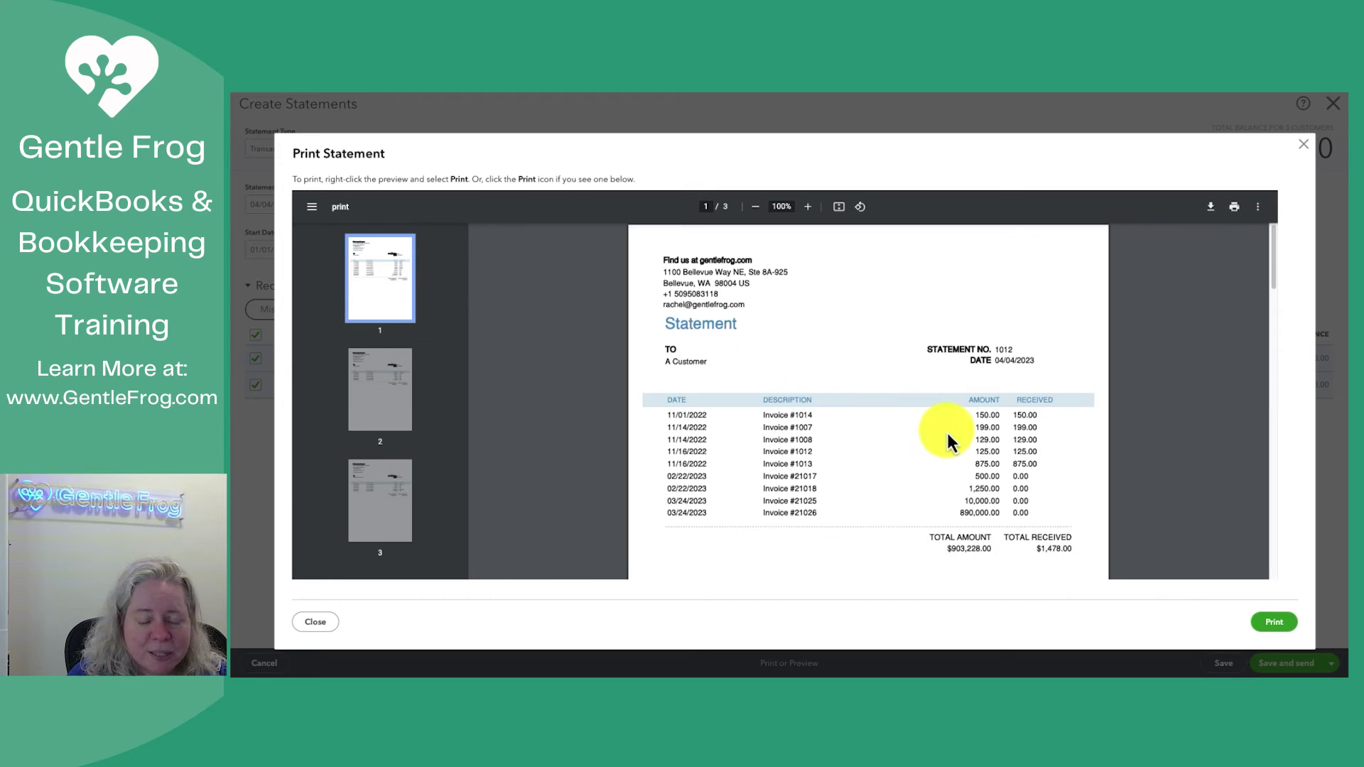
pyautogui.moveTo(950, 435); pyautogui.dragTo(982, 422)
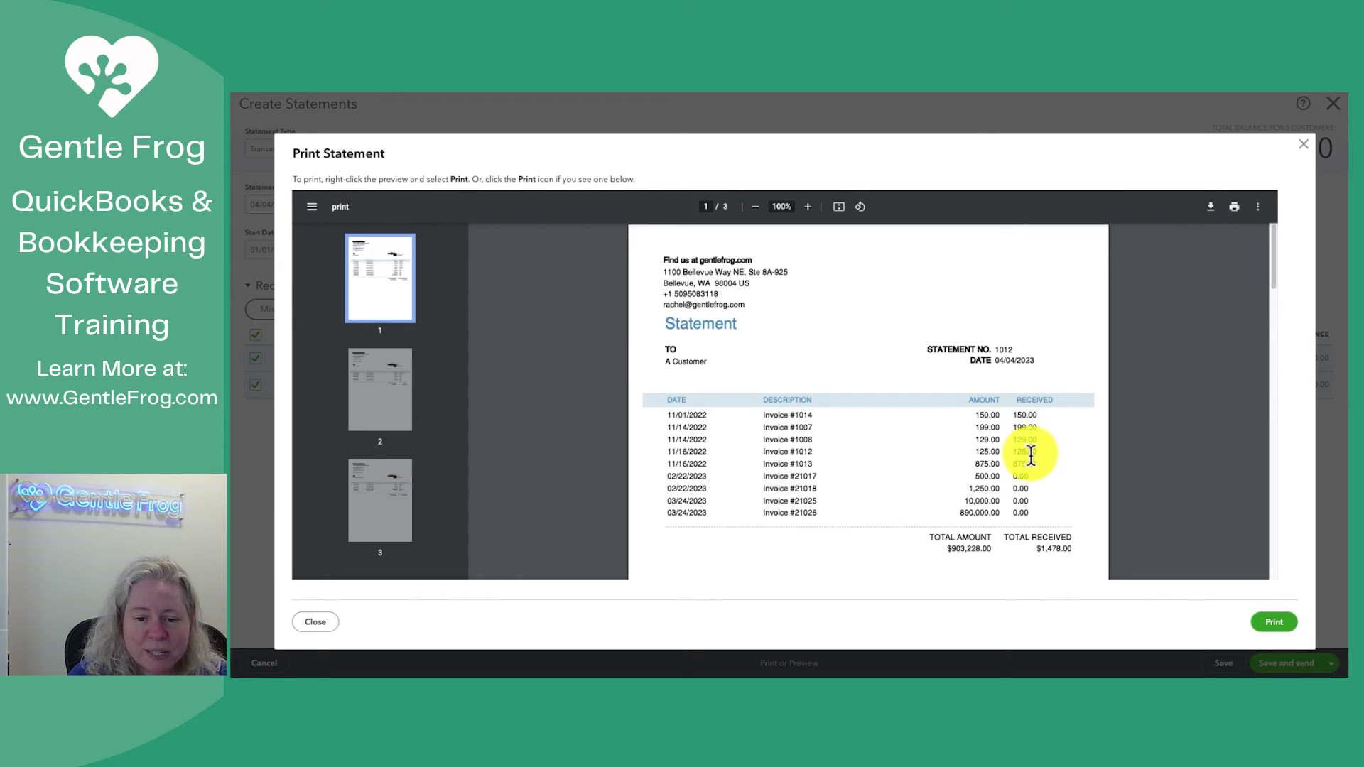
pyautogui.scroll(-1, 1035, 489)
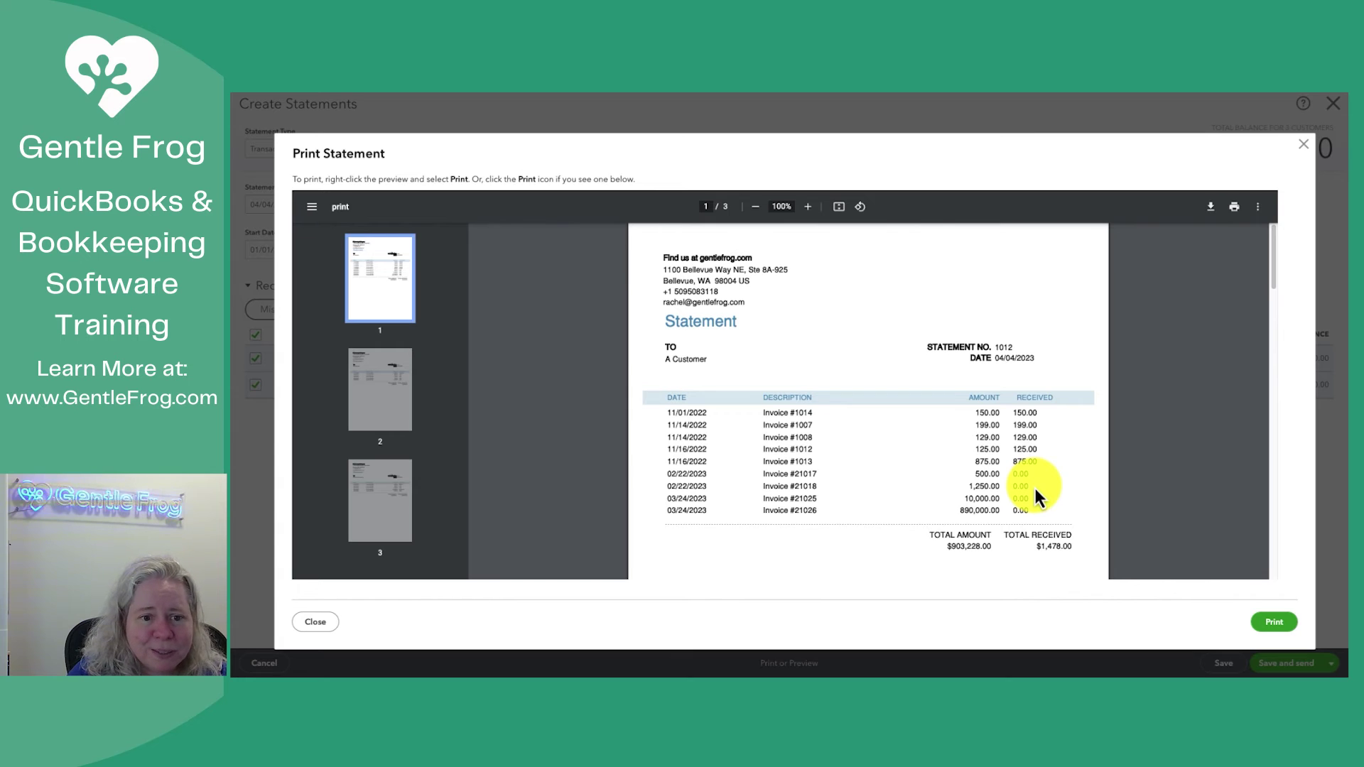
pyautogui.scroll(-2, 1034, 488)
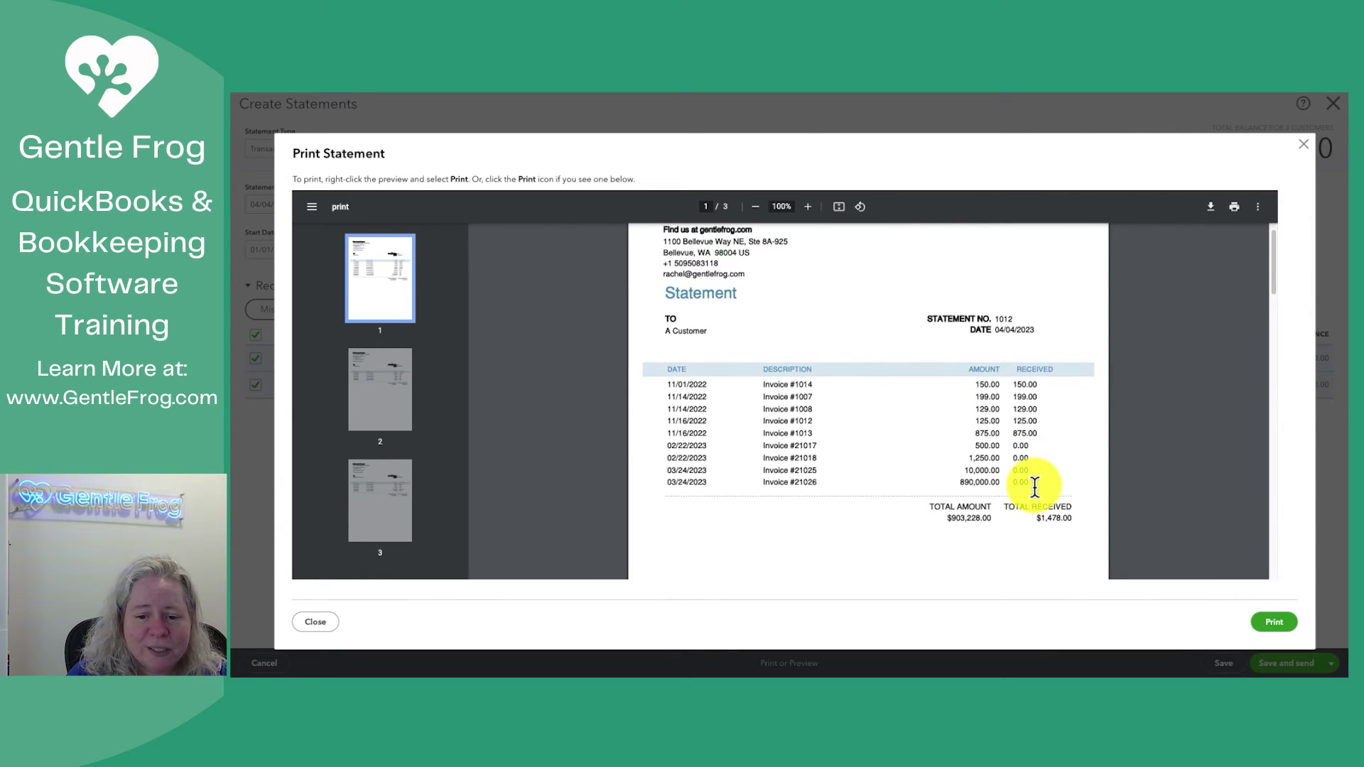
pyautogui.scroll(-1, 1035, 488)
pyautogui.scroll(2, 1035, 488)
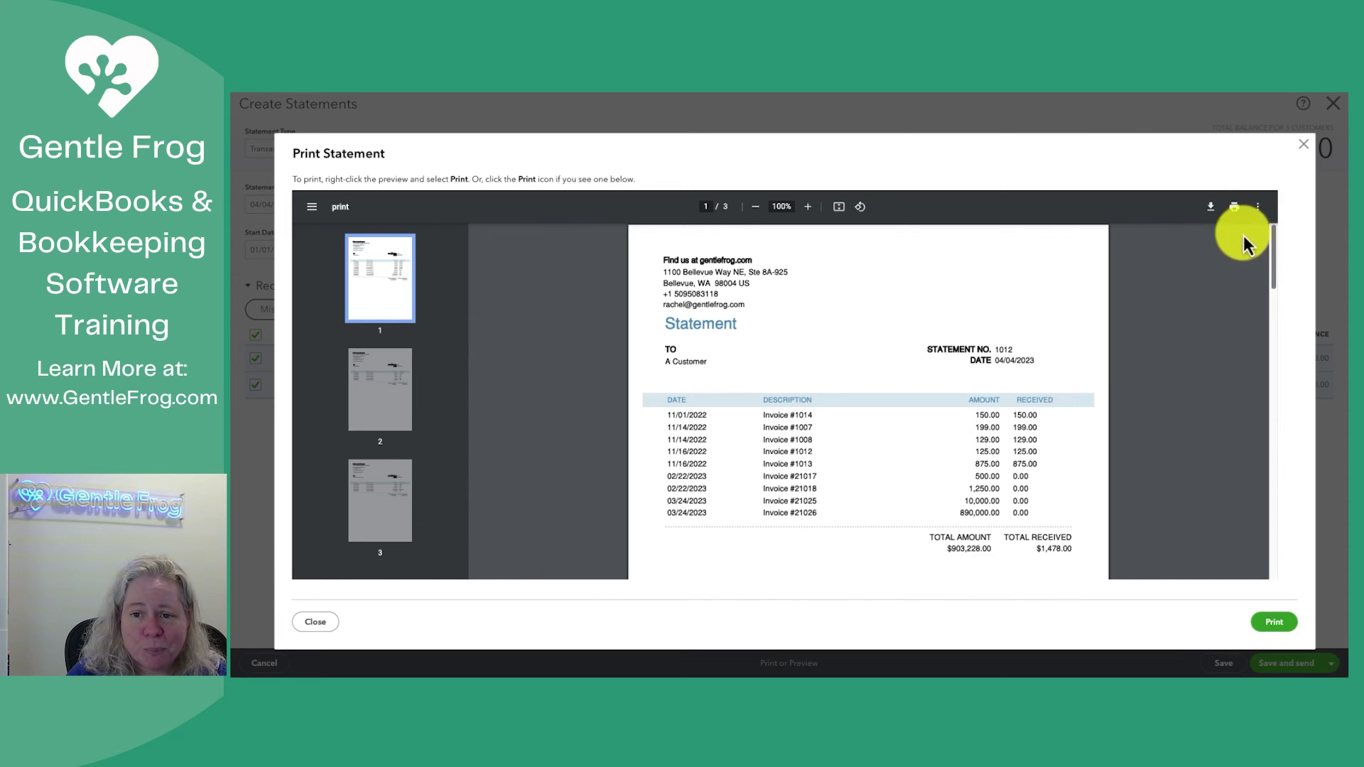
# Close the statement preview and cancel statement creation to return to Customers.
pyautogui.click(1304, 149)
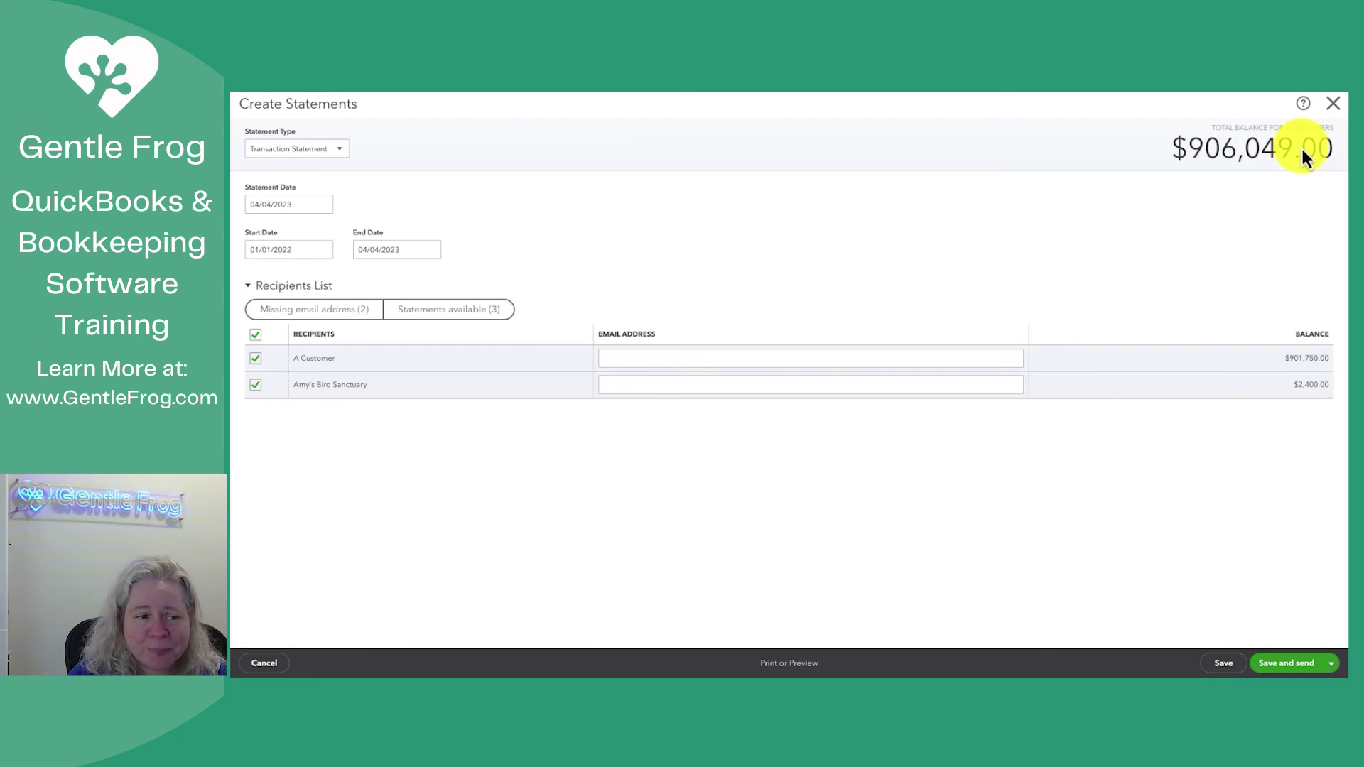
pyautogui.click(336, 151)
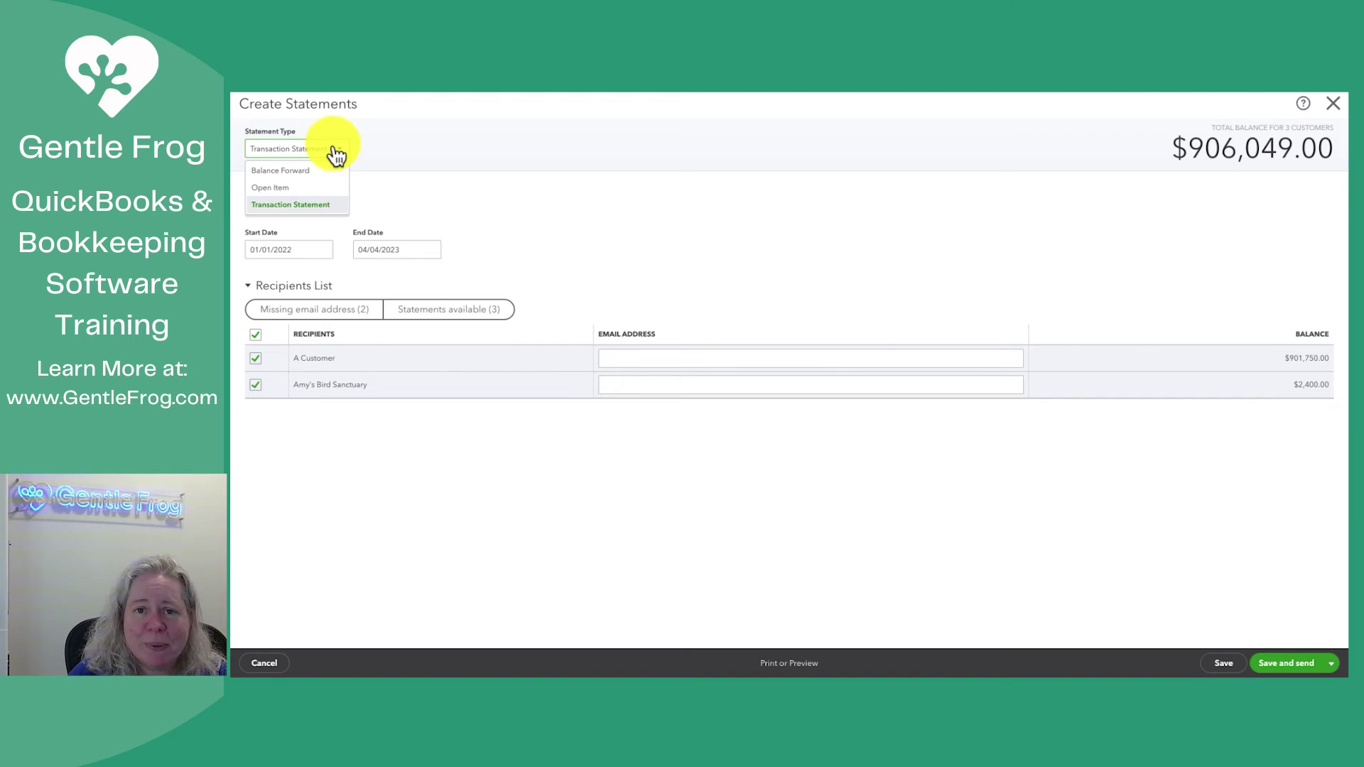
pyautogui.click(264, 662)
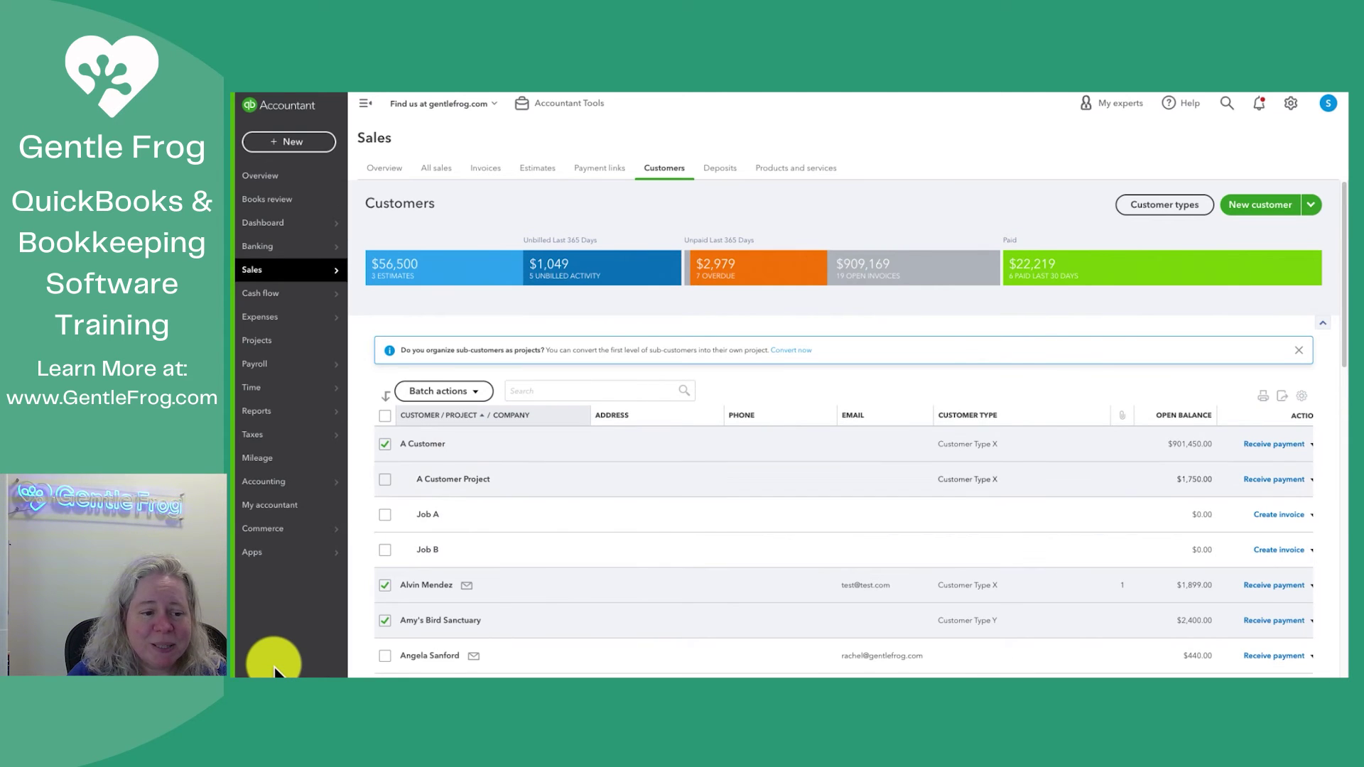
# Open A Customer's detail page with $901,450.00 open and $1,750.00 overdue.
pyautogui.click(384, 416)
pyautogui.click(384, 417)
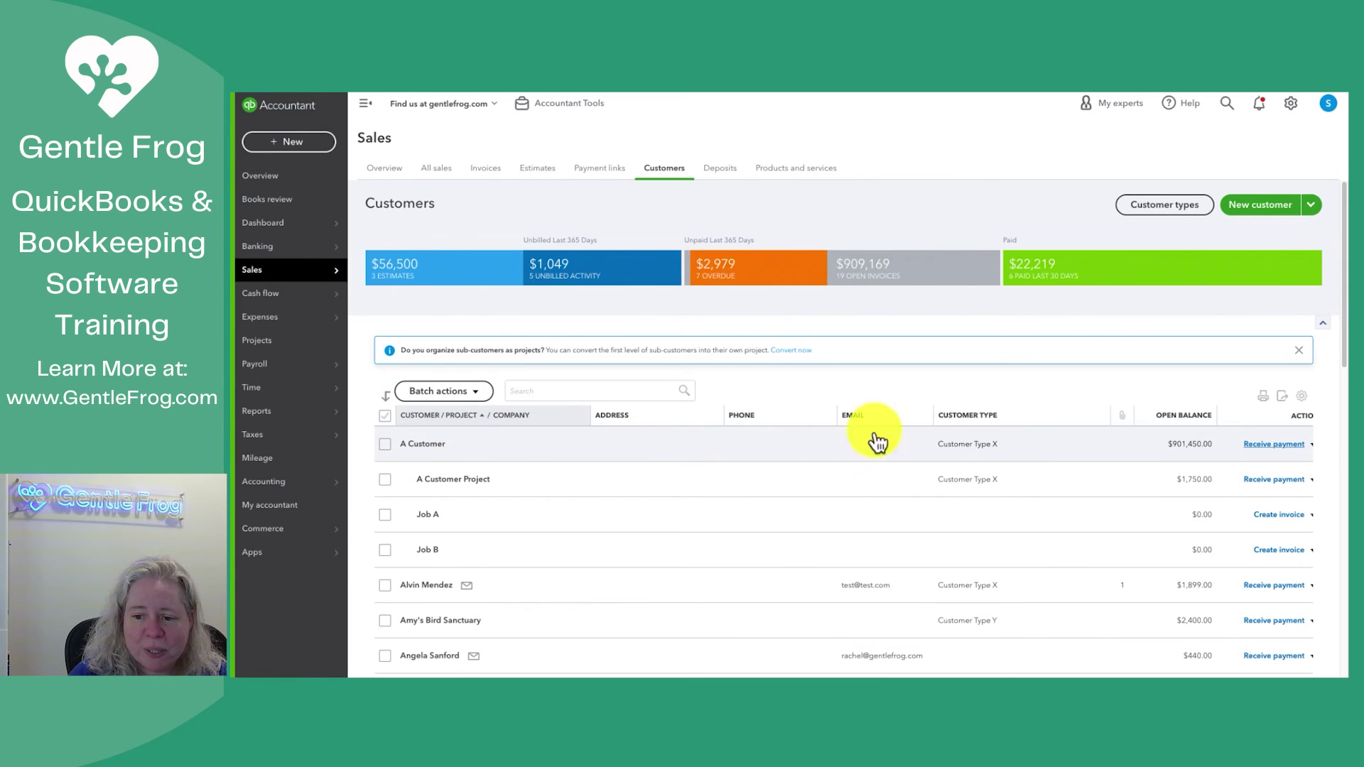
pyautogui.click(1312, 446)
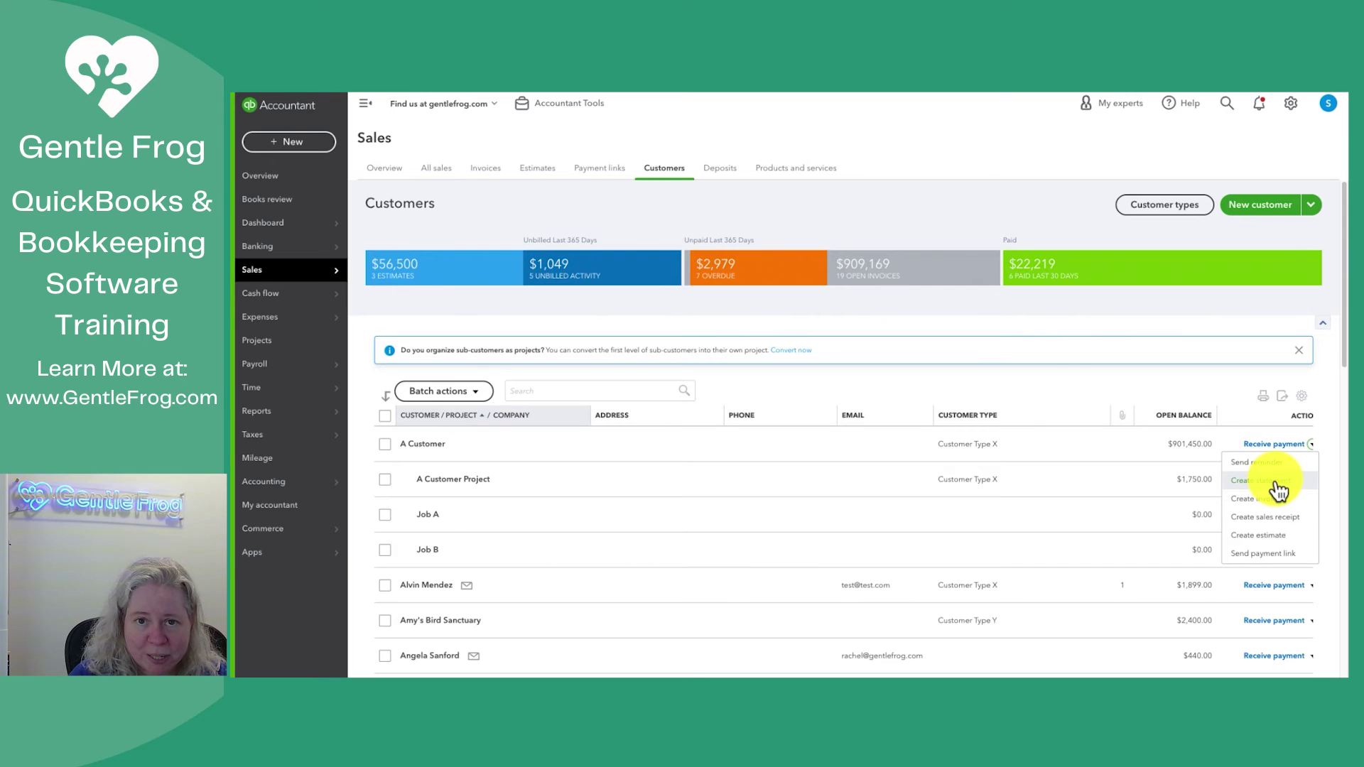
pyautogui.click(767, 390)
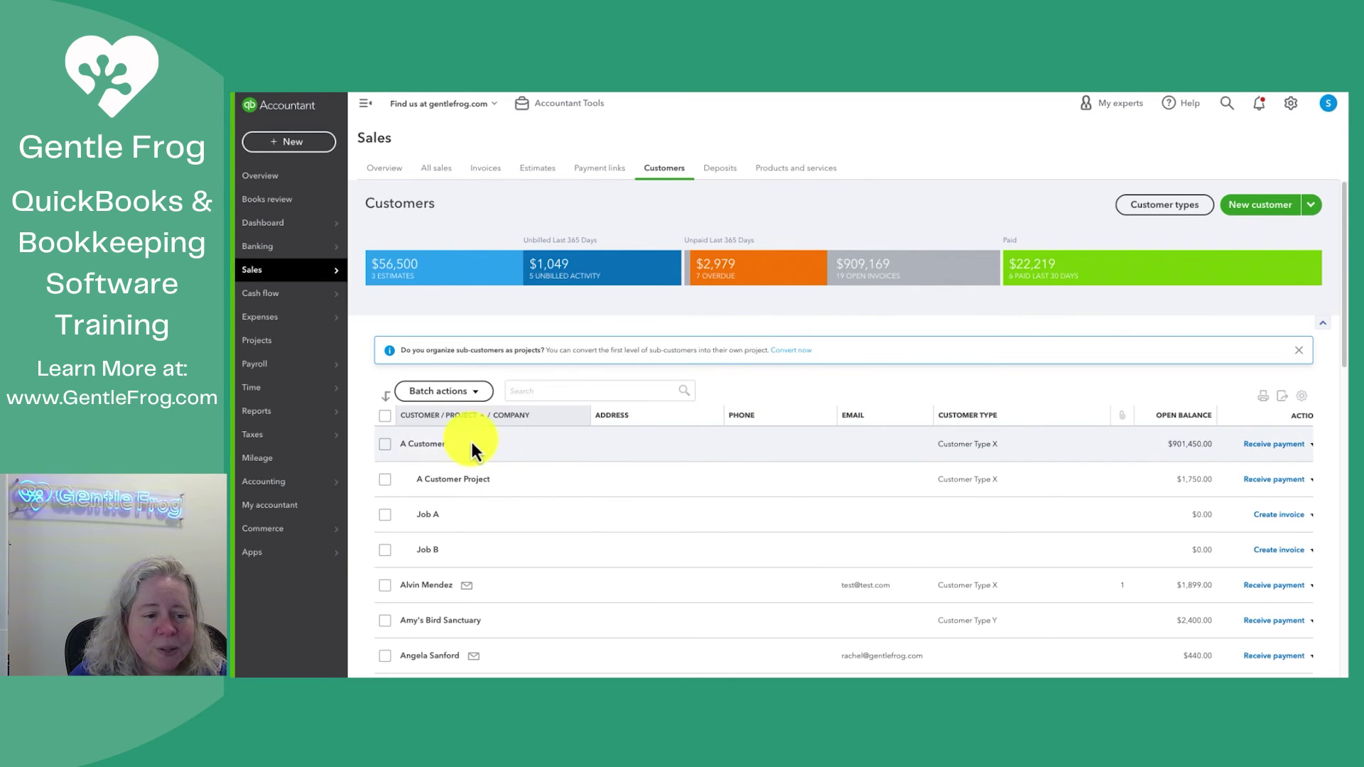
pyautogui.click(433, 446)
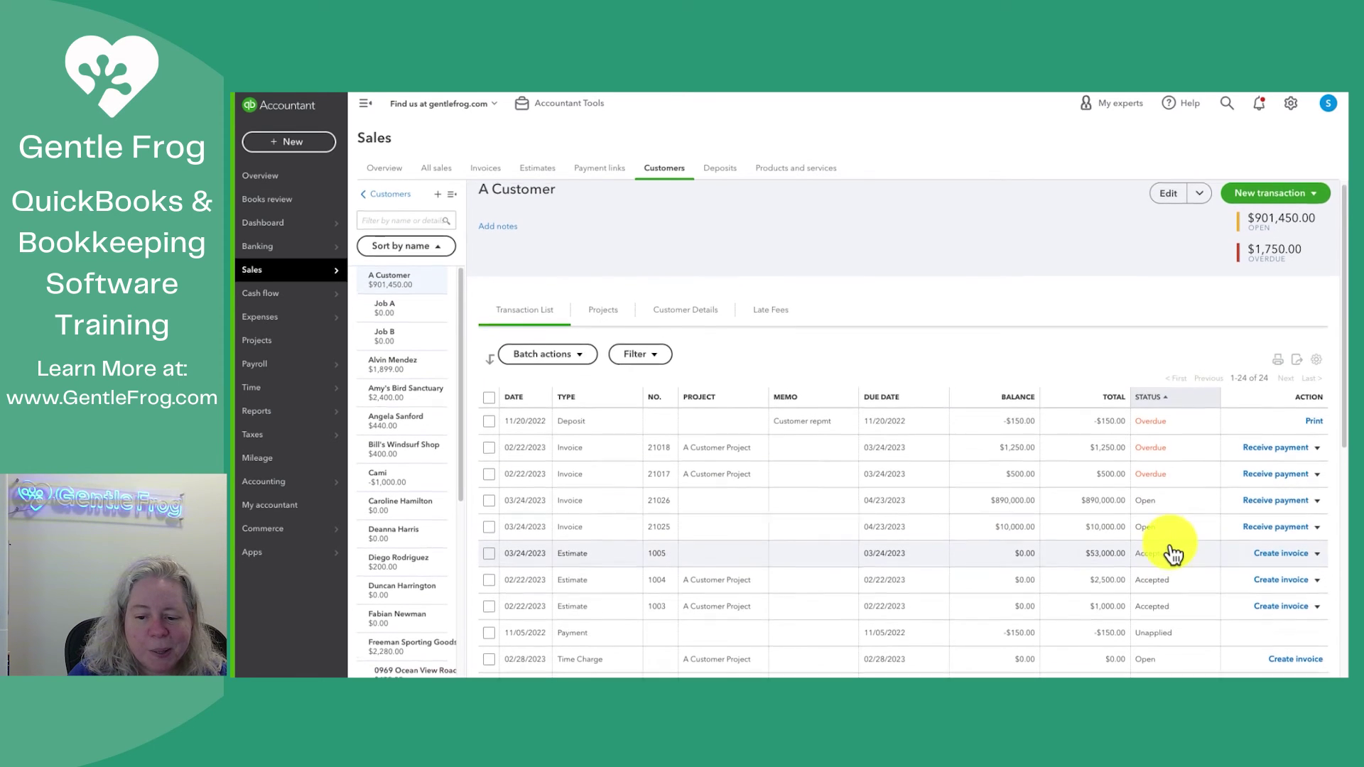
# Review A Customer's open invoices 21026 and 21025, then show the New transaction choices.
pyautogui.scroll(-1, 1174, 554)
pyautogui.scroll(-2, 1164, 615)
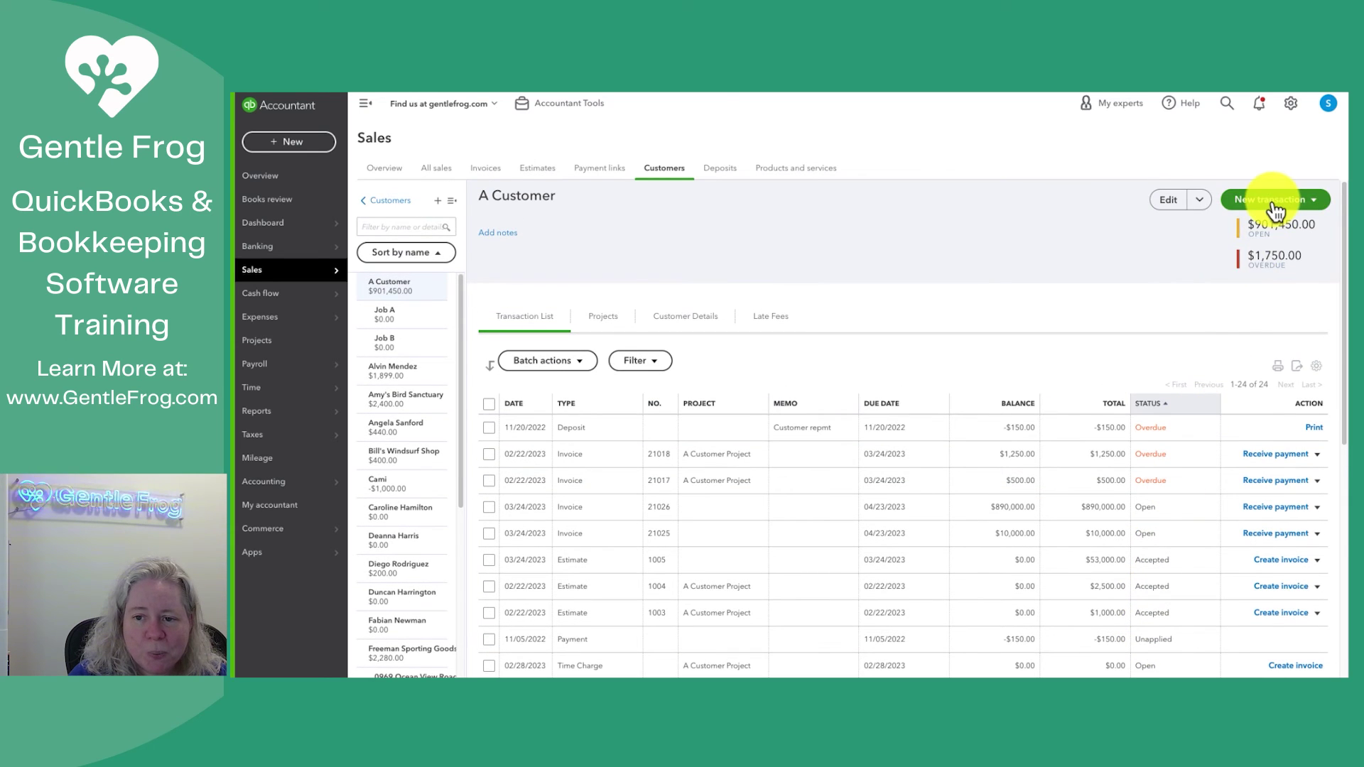
pyautogui.click(1274, 203)
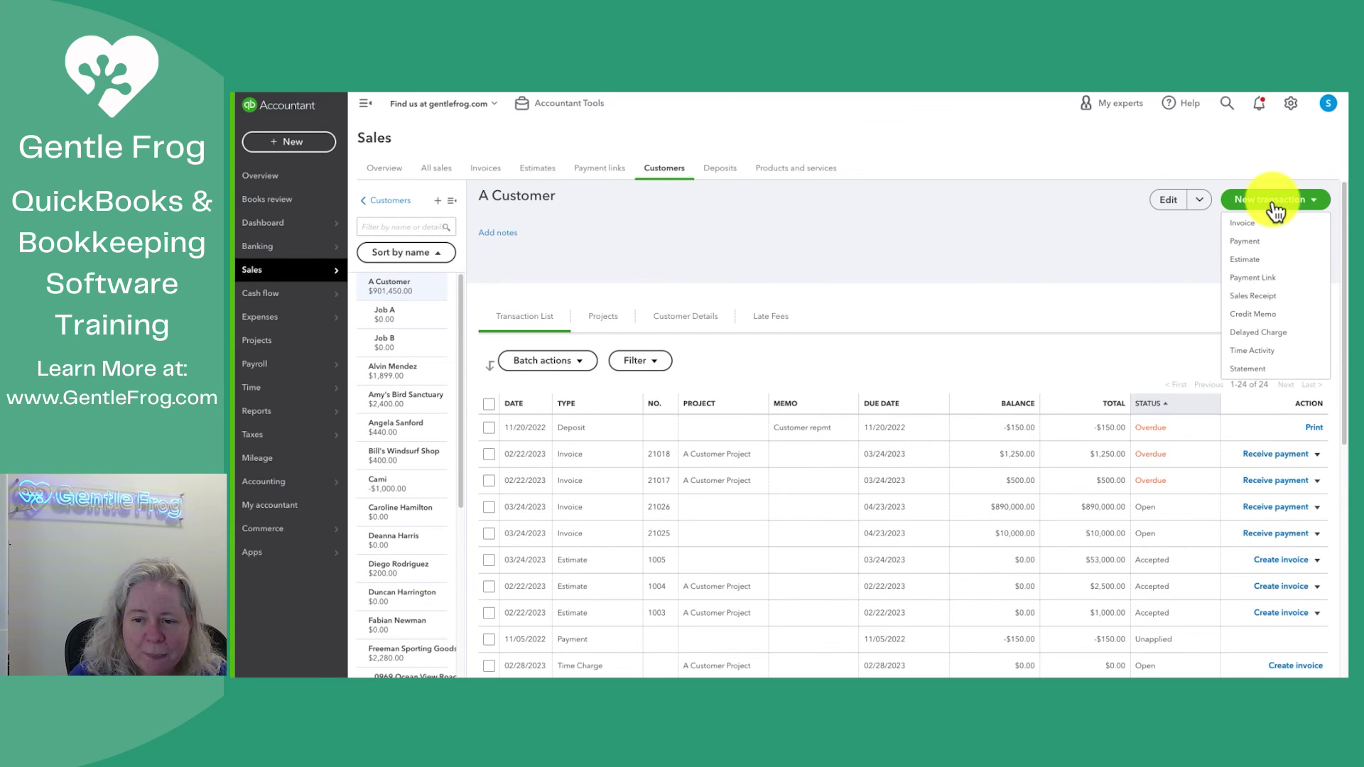
# Record a $0.00 payment applying both $150.00 credits to invoice 21017 and save it.
pyautogui.click(1263, 242)
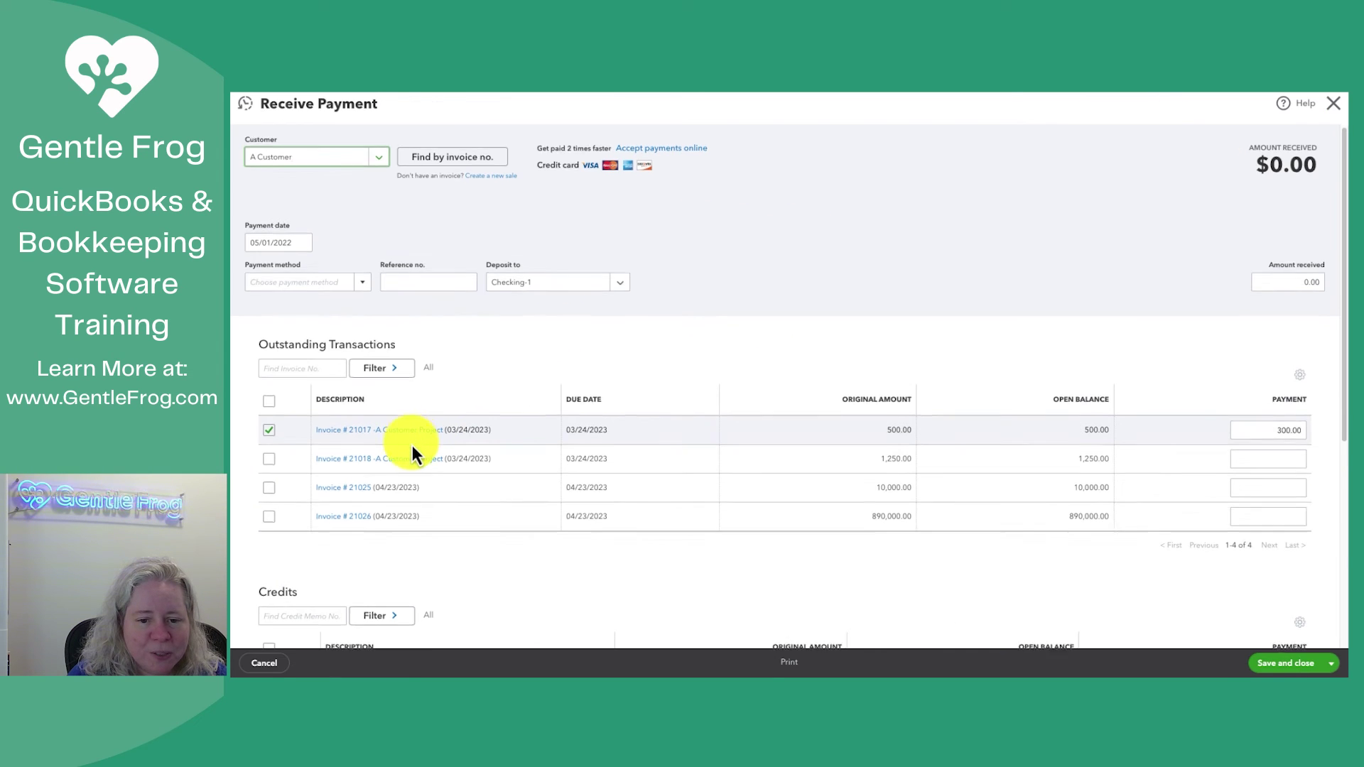
pyautogui.scroll(-3, 412, 445)
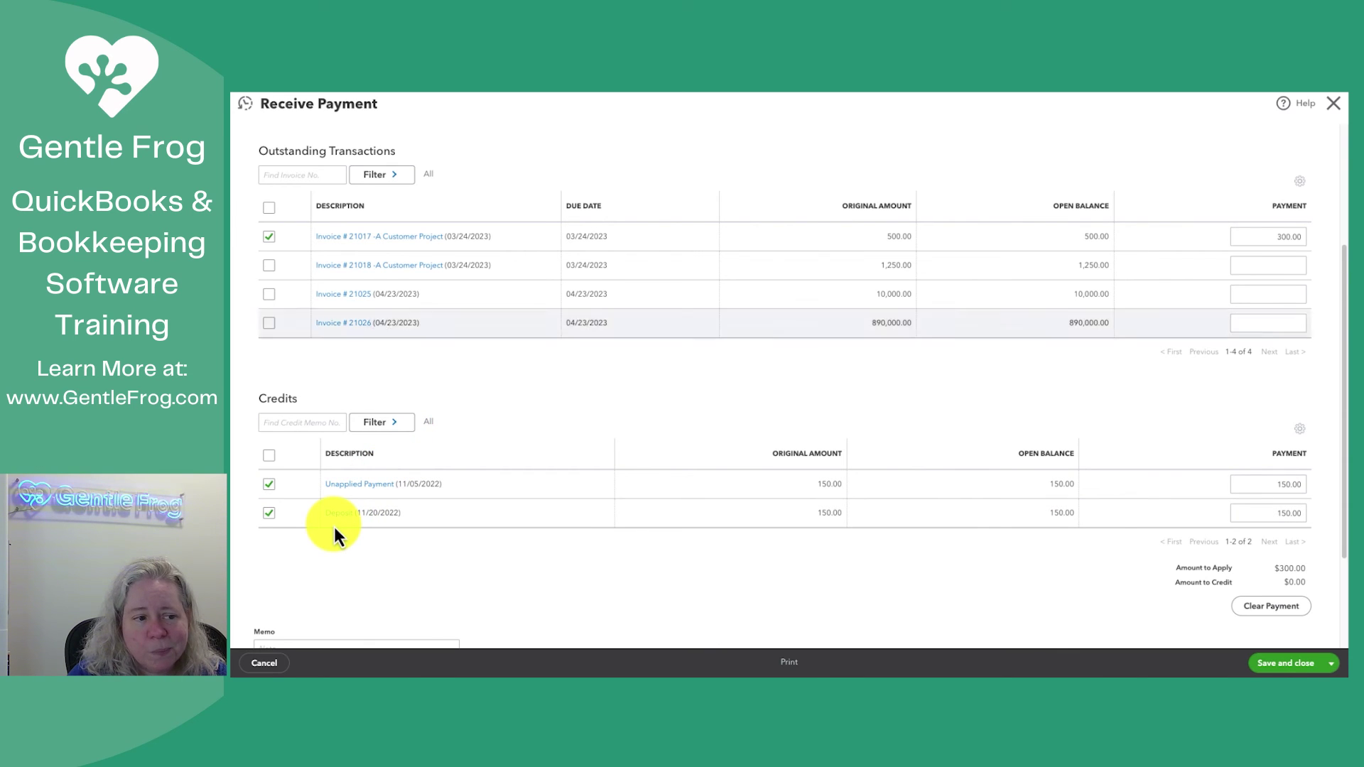
pyautogui.click(1283, 663)
pyautogui.click(889, 431)
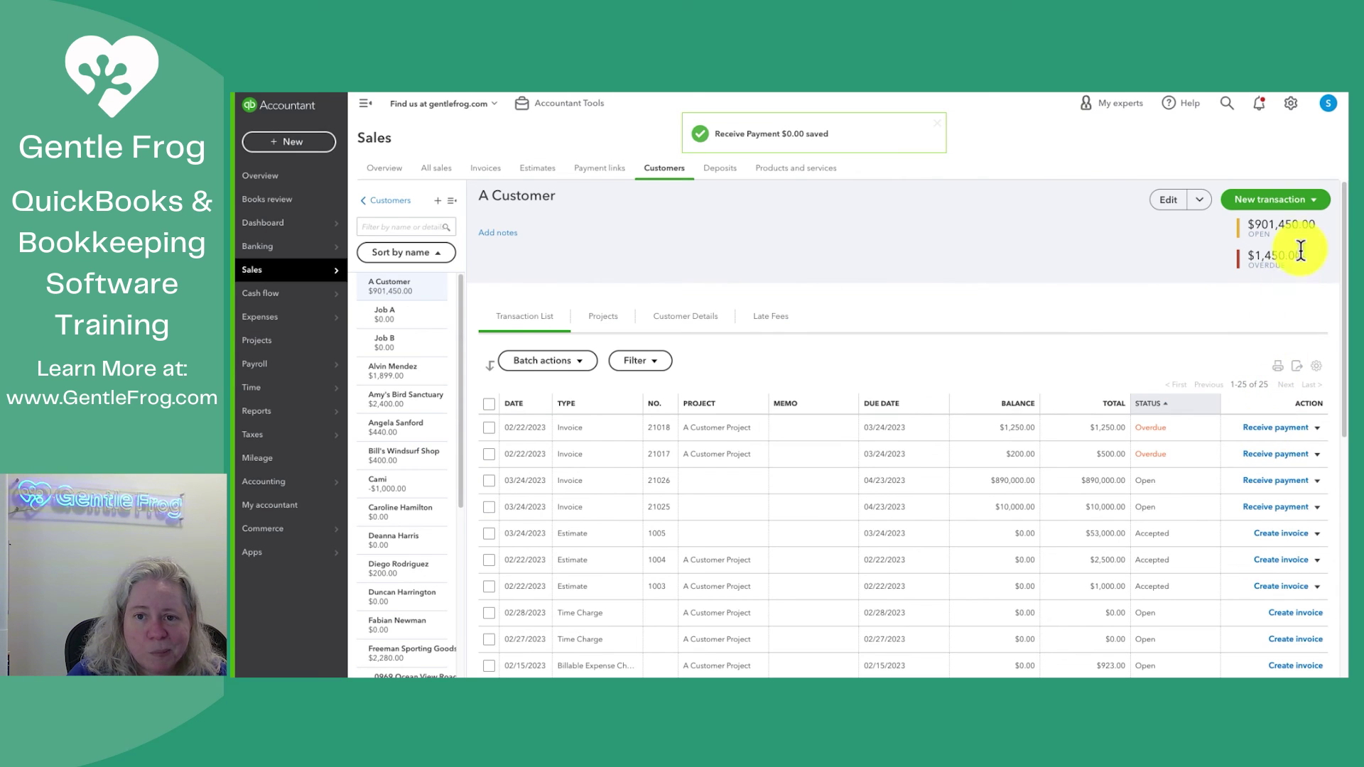
# Create a statement for A Customer and preview its 03/04/2023–04/04/2023 transaction statement.
pyautogui.click(1312, 204)
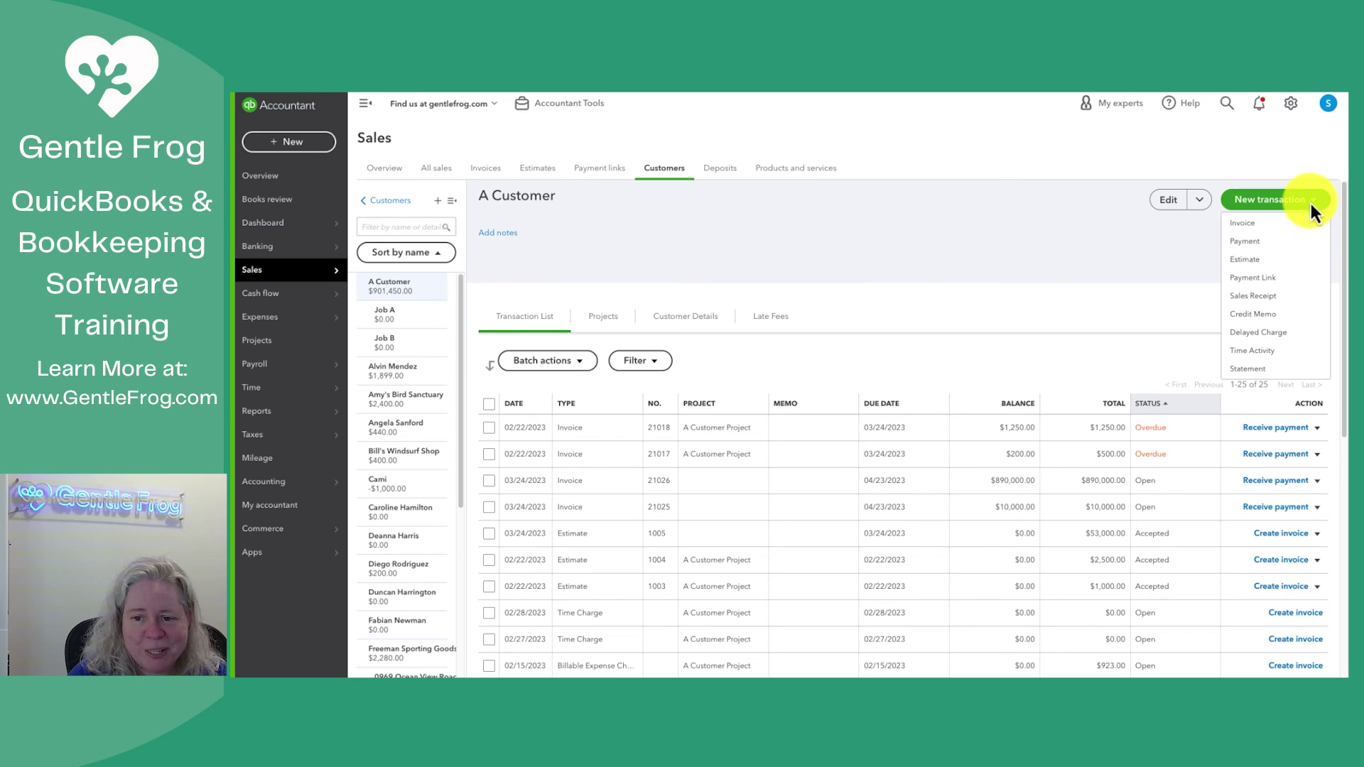
pyautogui.click(1262, 371)
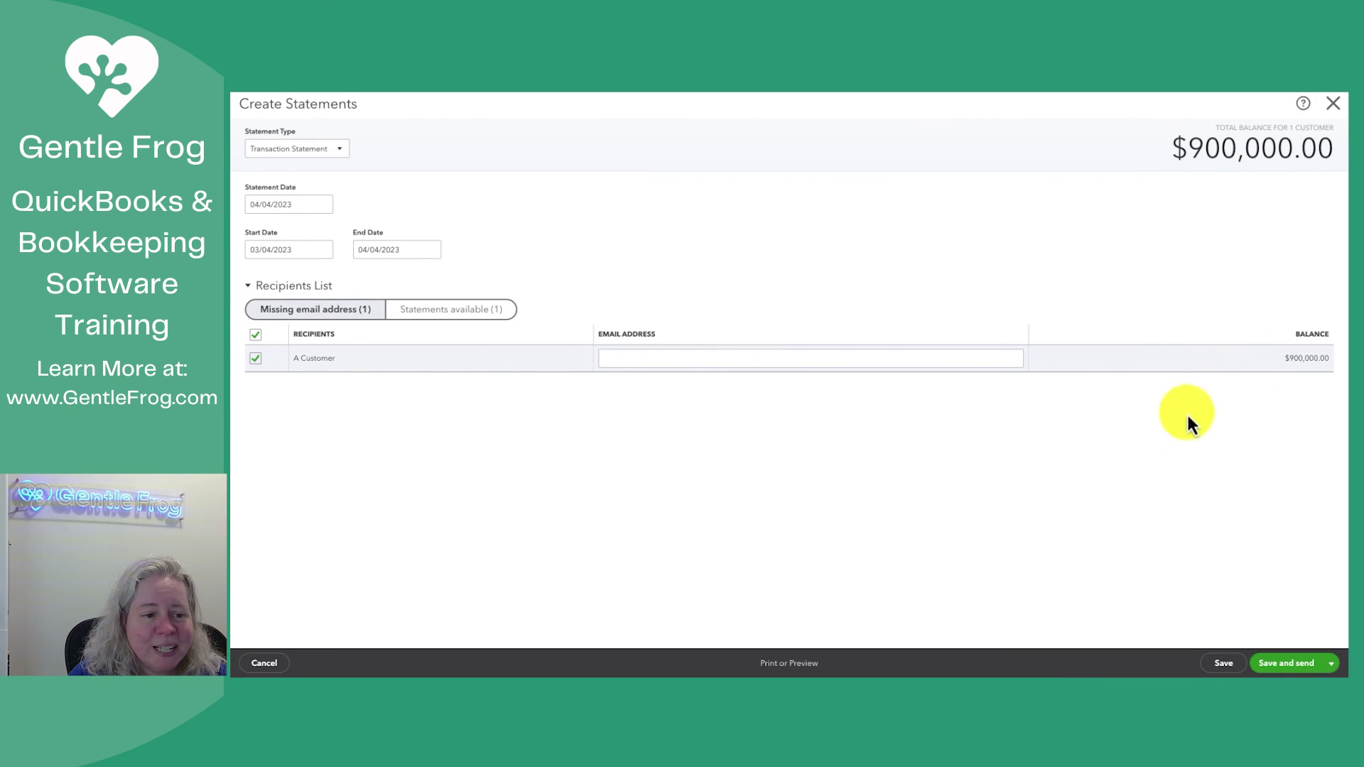
pyautogui.click(806, 665)
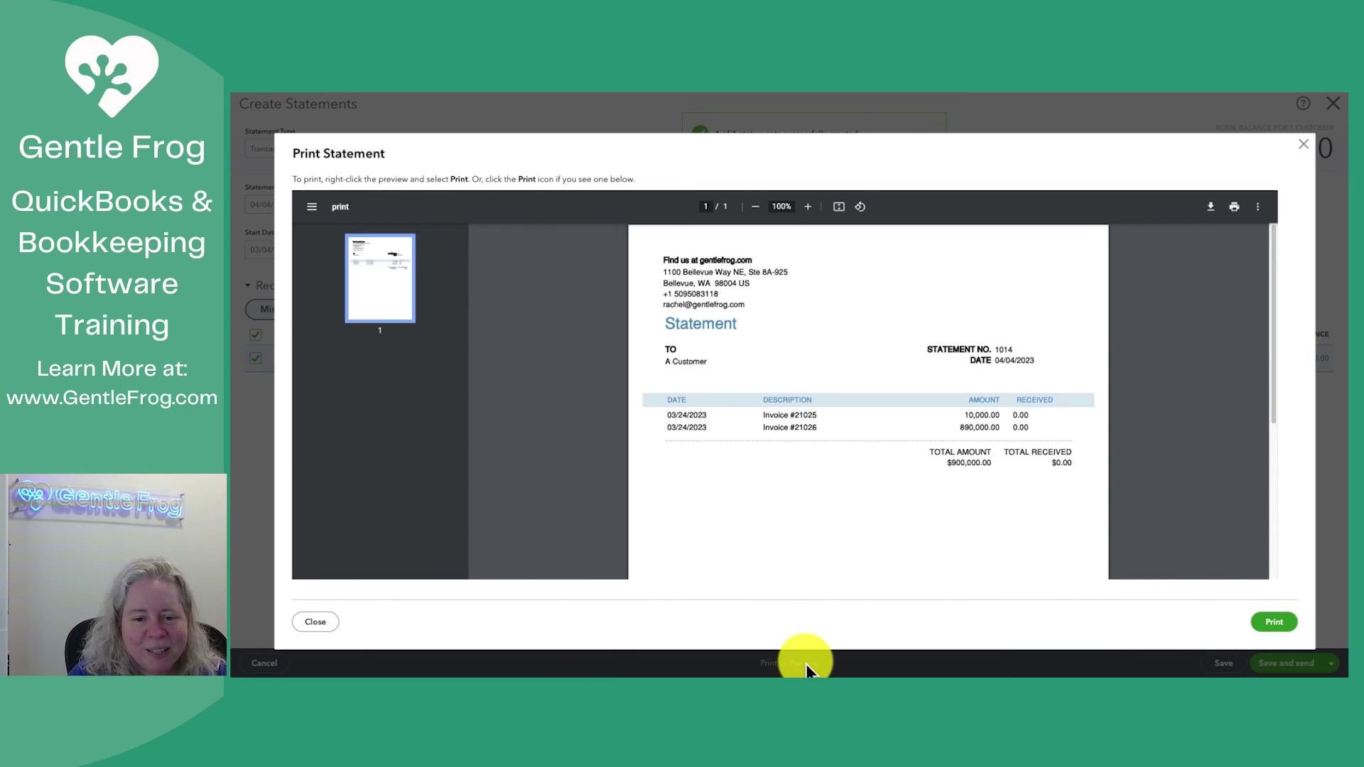
pyautogui.press('Escape')
# Preview A Customer's Balance Forward statement from 01/01/2020, showing $901,450.00 due.
pyautogui.click(318, 151)
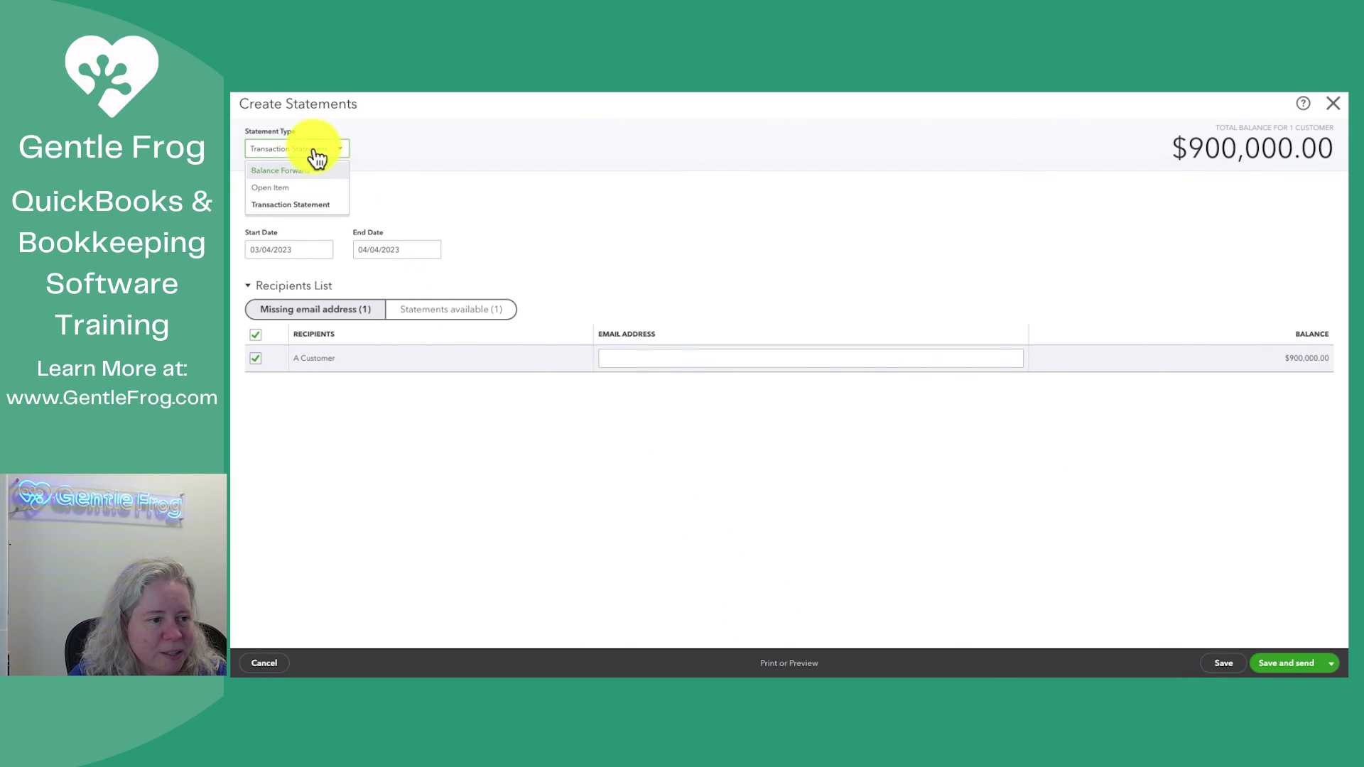
pyautogui.click(296, 172)
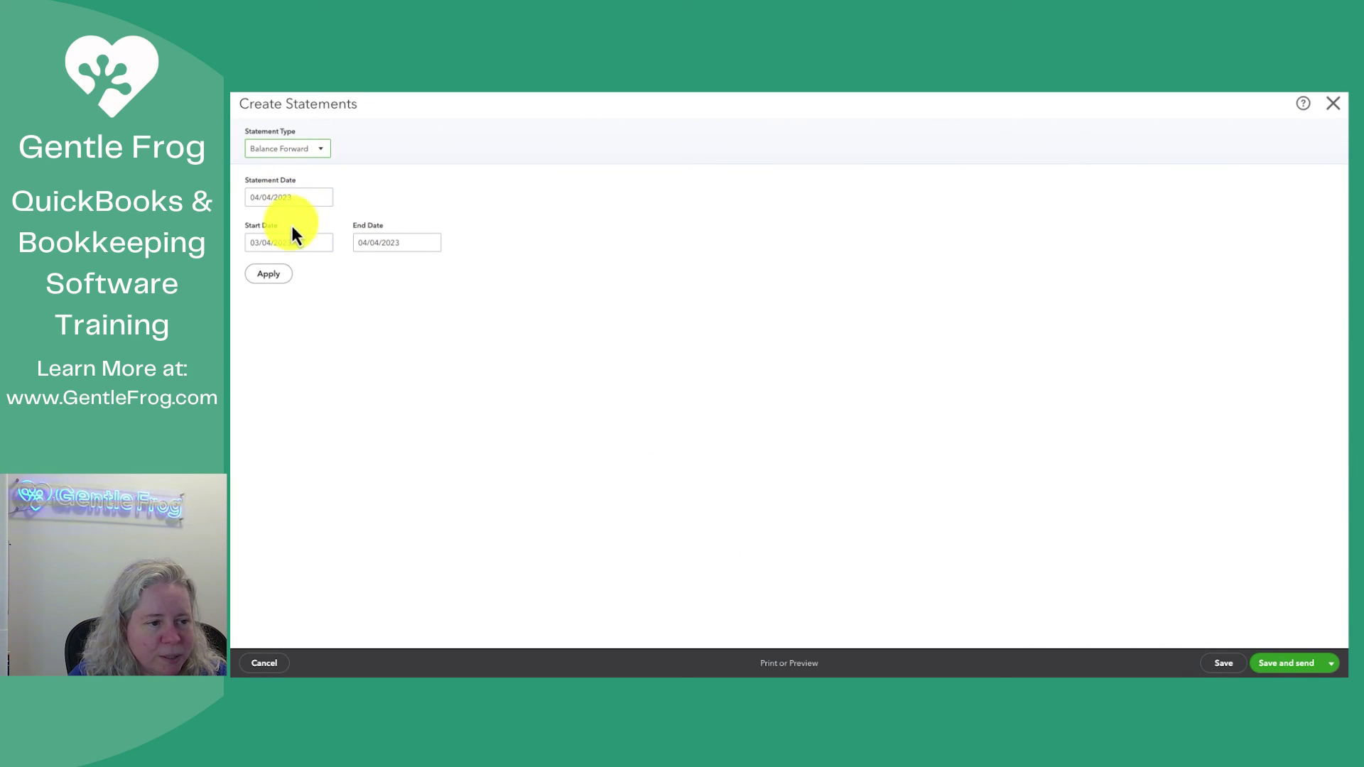
pyautogui.click(311, 245)
pyautogui.write('01/01/2023')
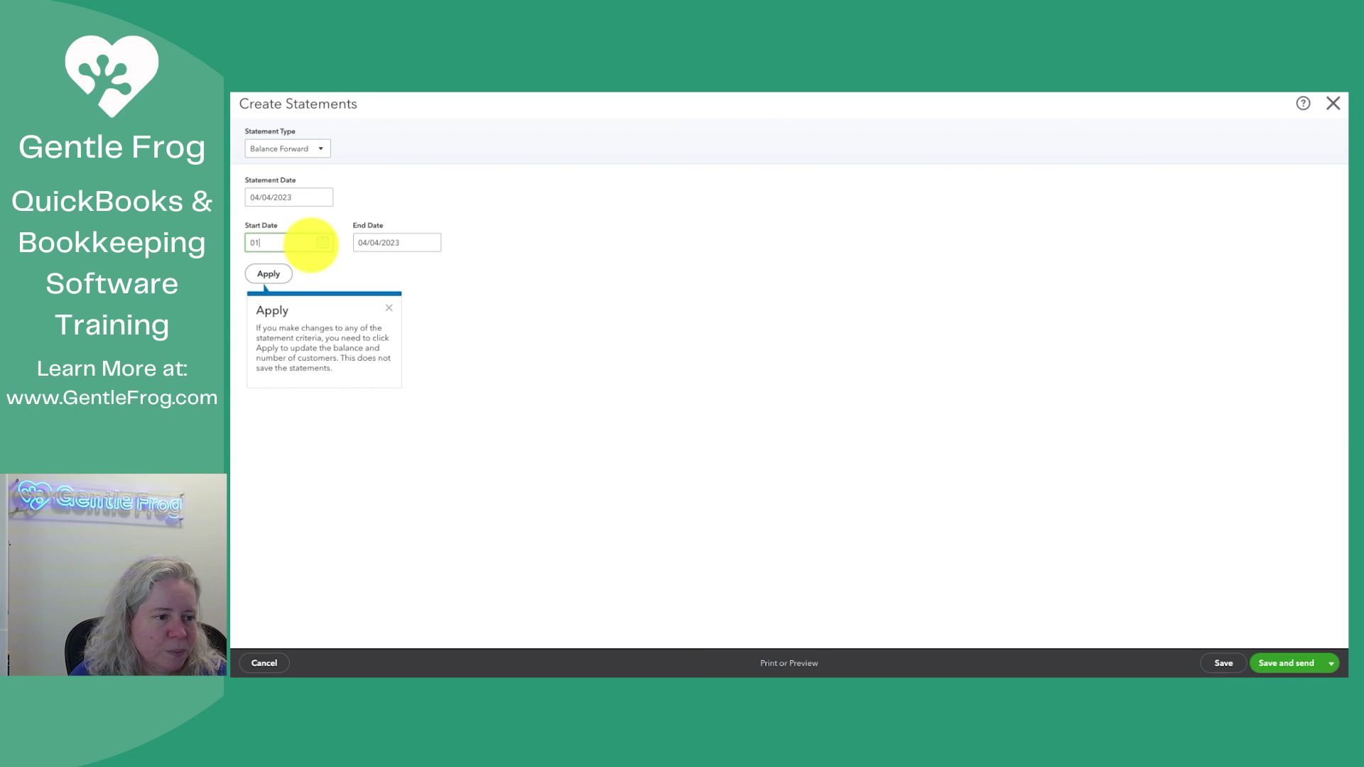
pyautogui.press('Tab')
pyautogui.click(285, 273)
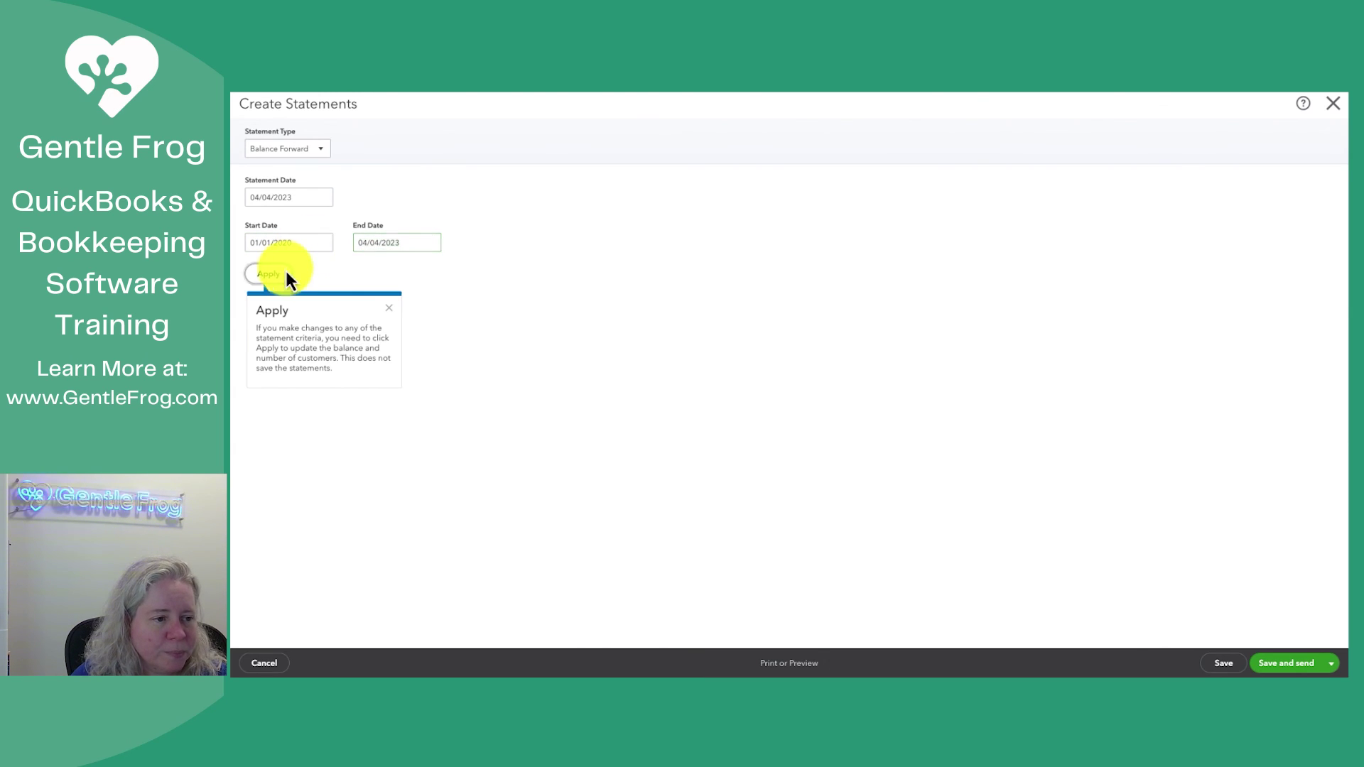
pyautogui.click(779, 663)
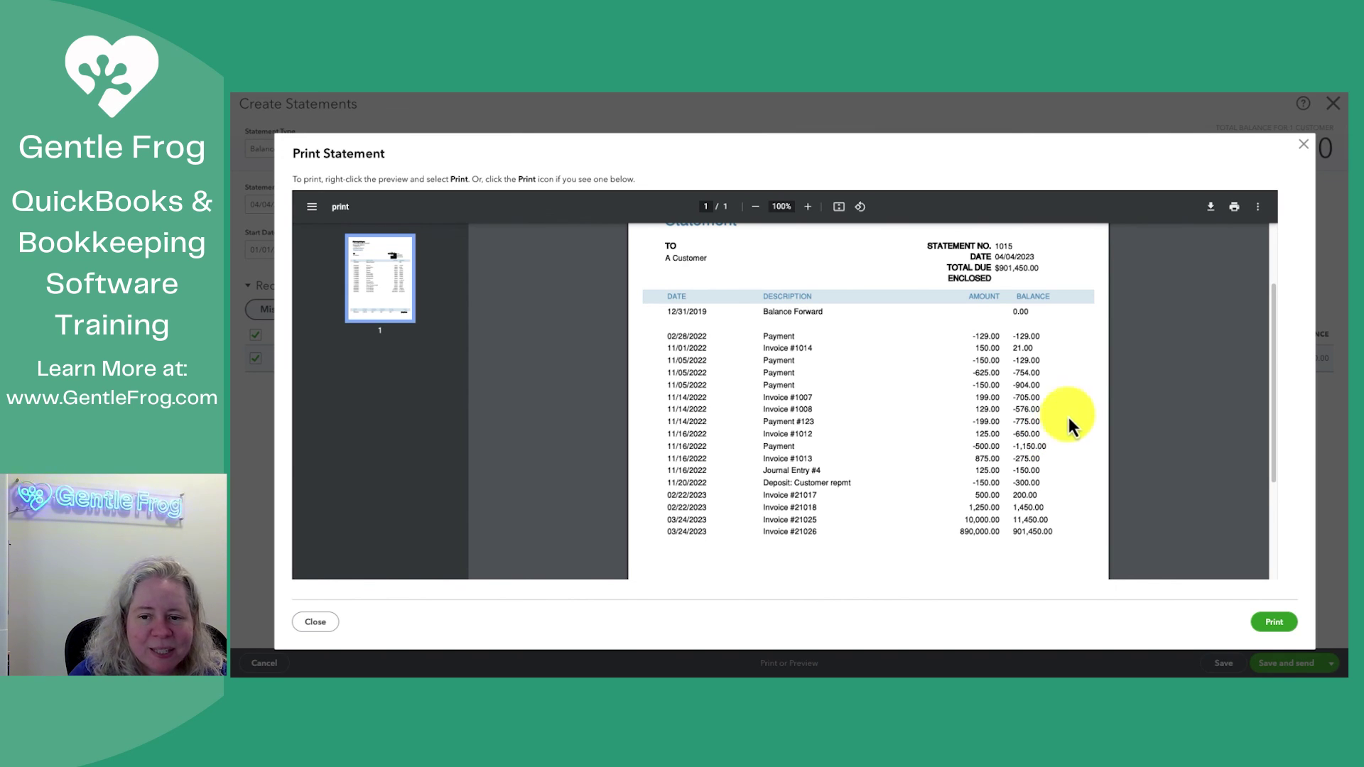
# Re-run A Customer's Transaction Statement preview, now showing $1,778.00 total received.
pyautogui.click(1304, 144)
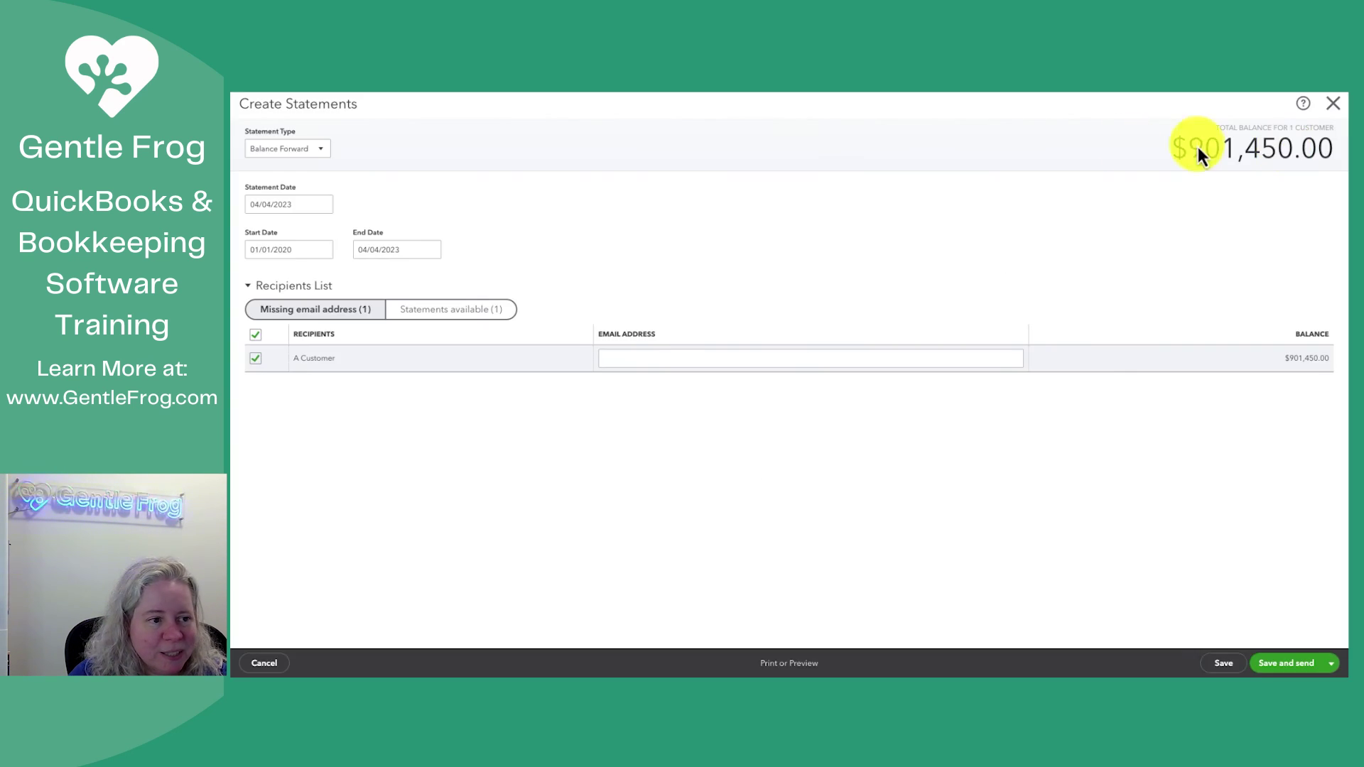
pyautogui.click(317, 149)
pyautogui.click(298, 204)
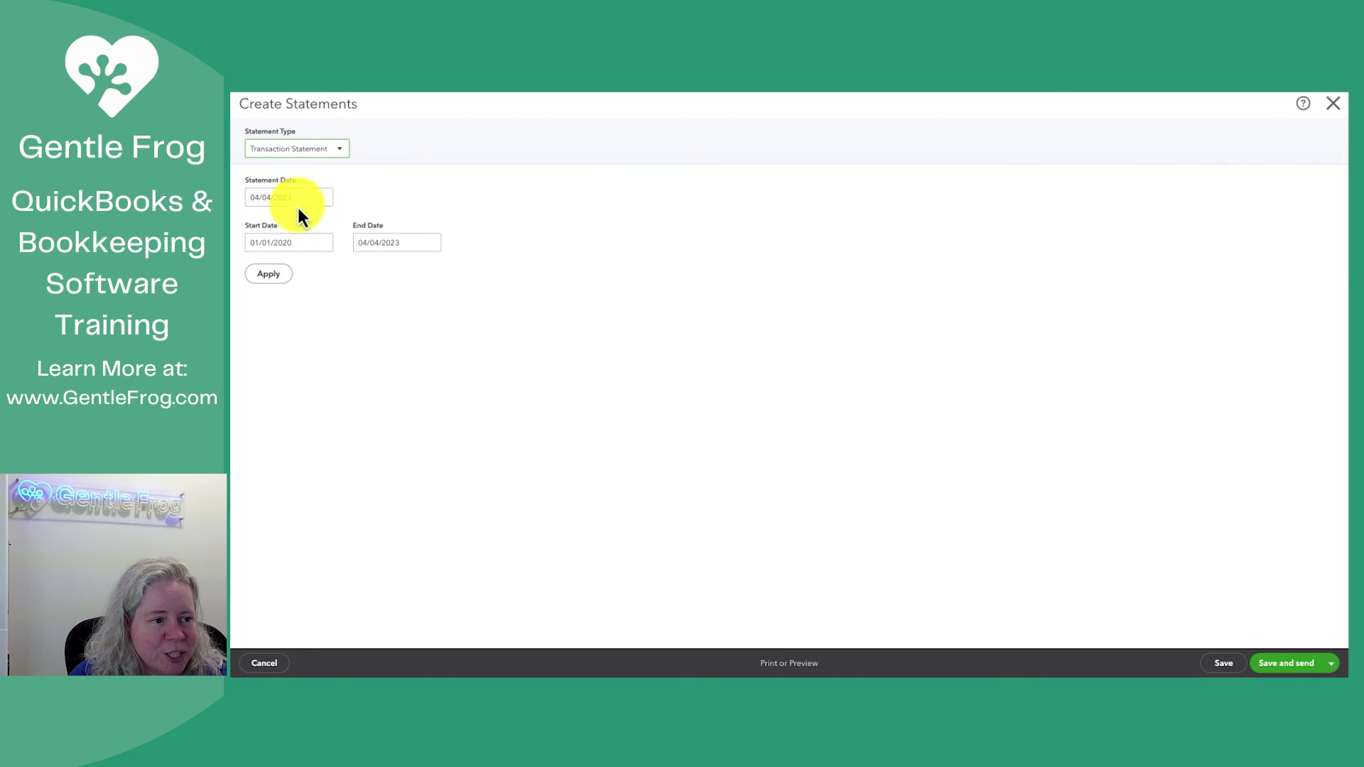
pyautogui.click(277, 275)
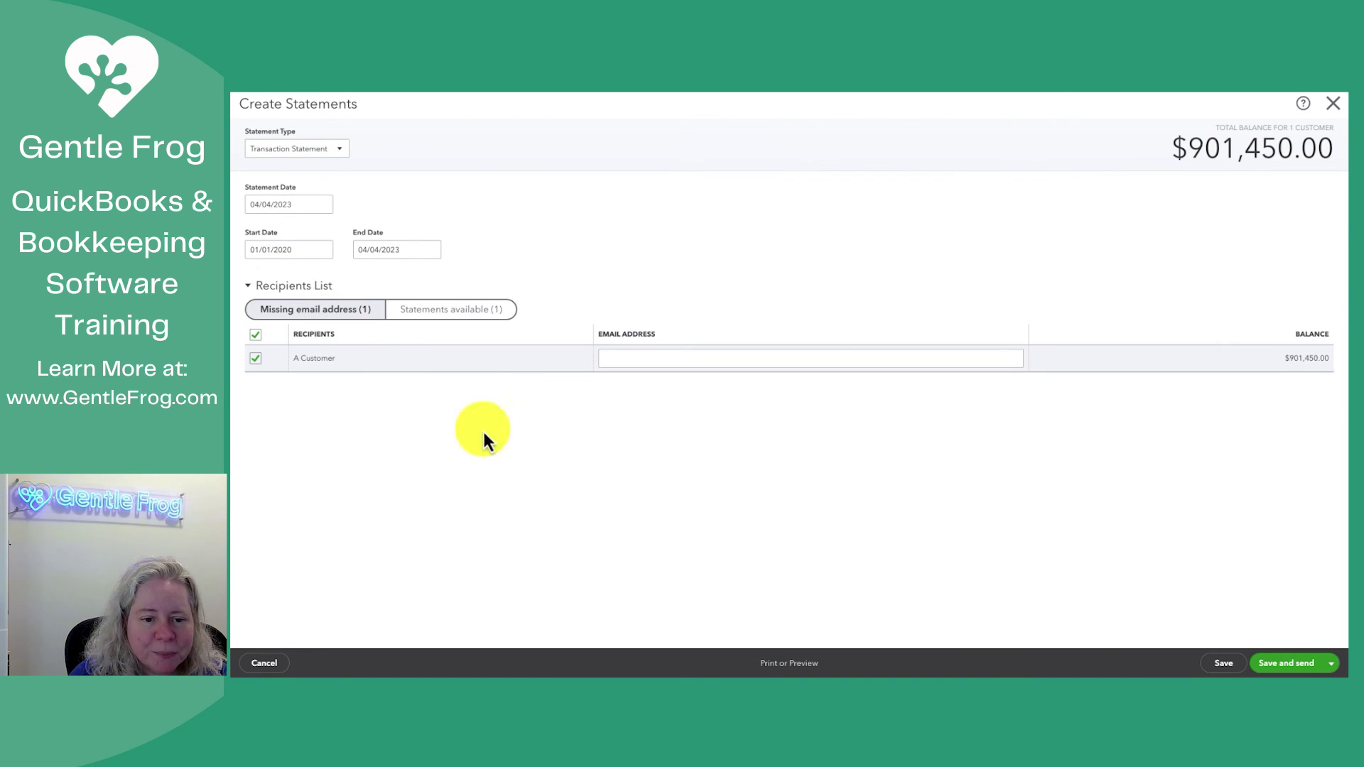
pyautogui.click(789, 664)
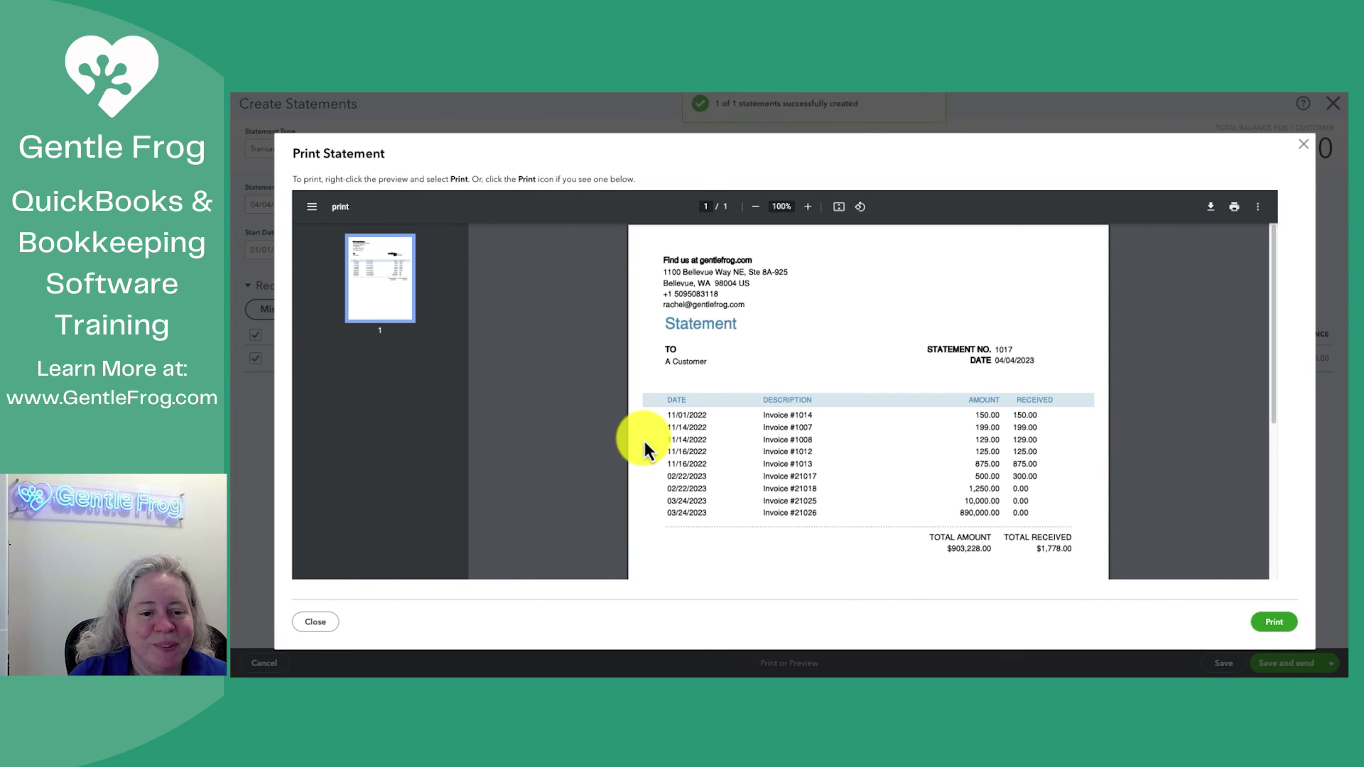